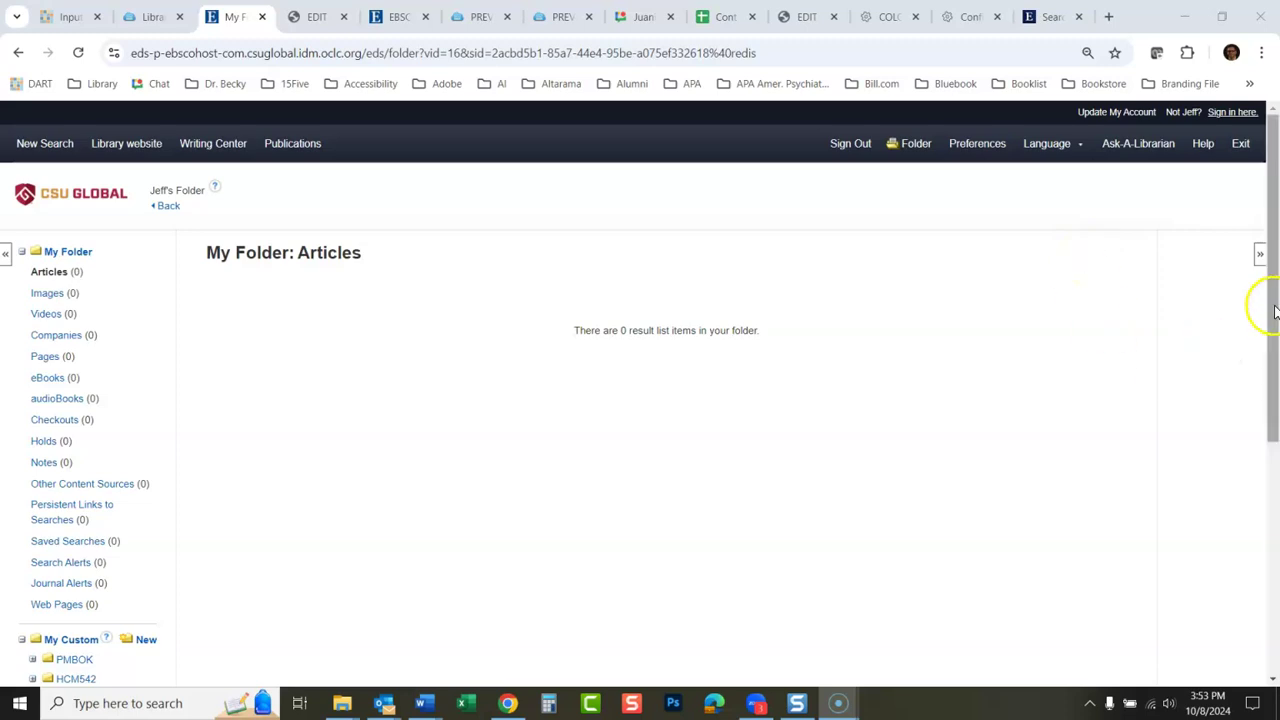
Step: Move all articles from the MTH525 custom folder into My Folder
drag(1272, 304, 1274, 523)
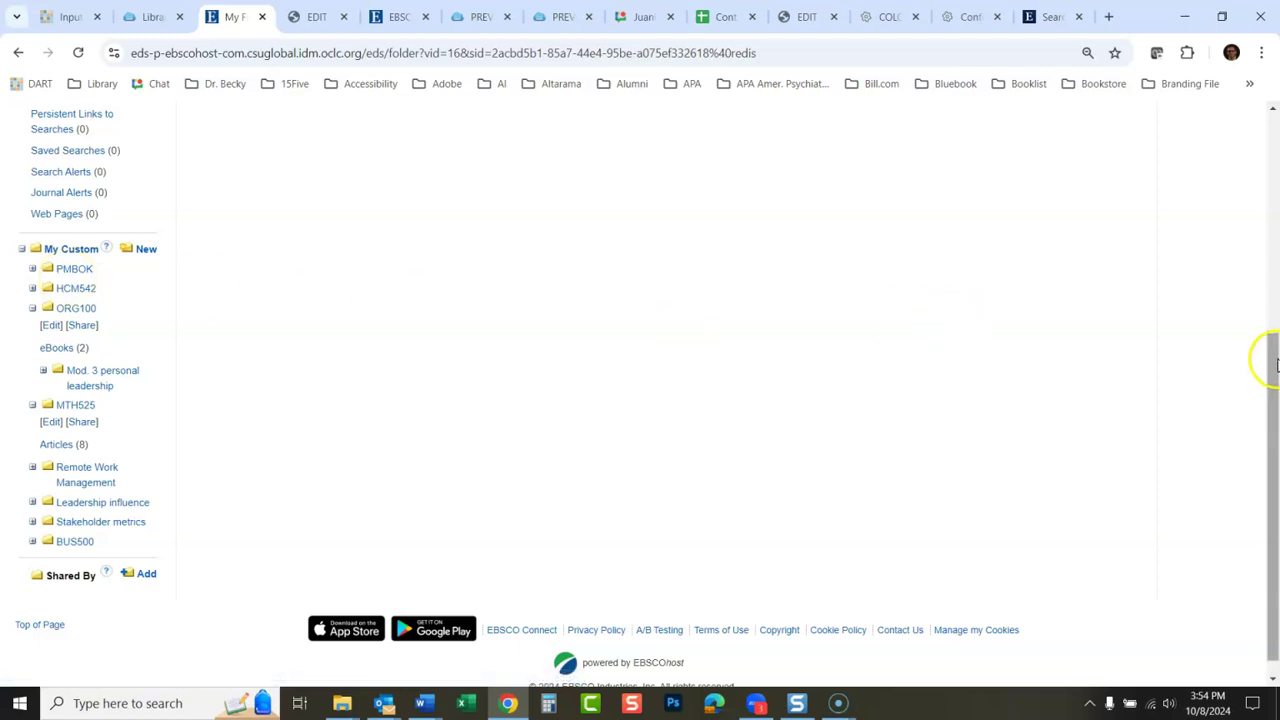
drag(1275, 365, 1265, 130)
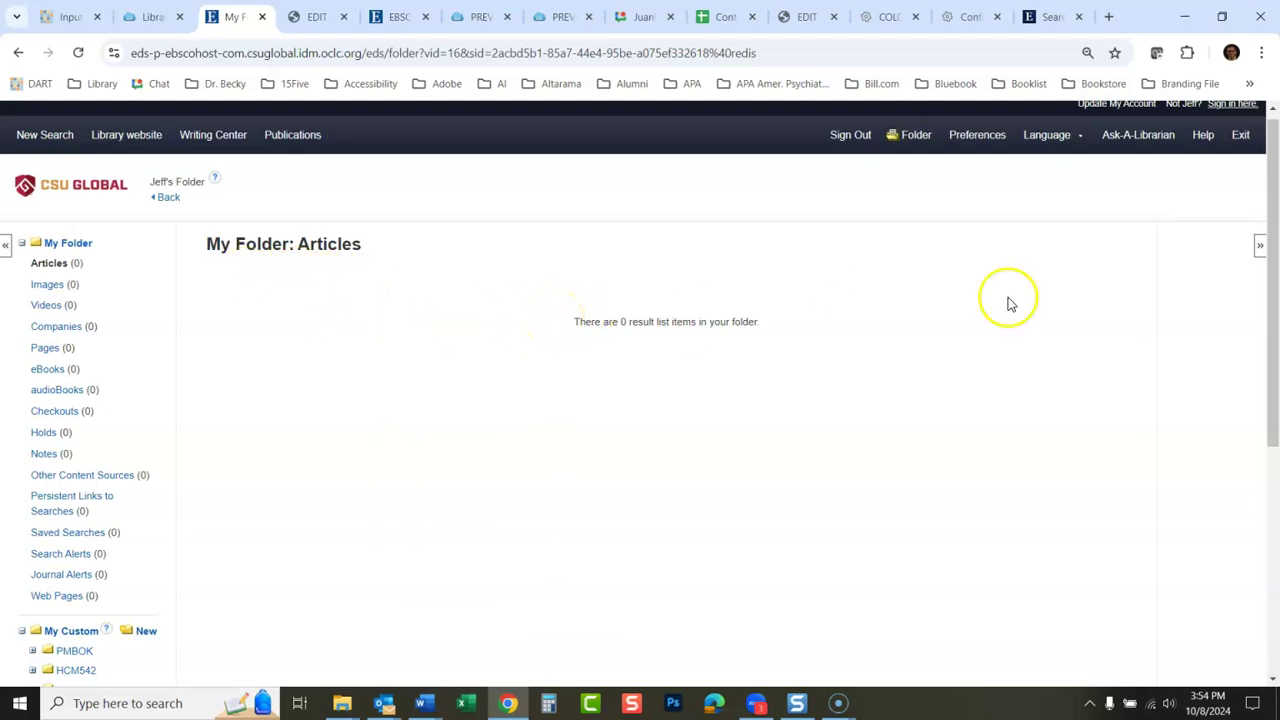
mouse_move(1275, 255)
mouse_down()
mouse_move(1274, 455)
mouse_move(1272, 252)
mouse_up()
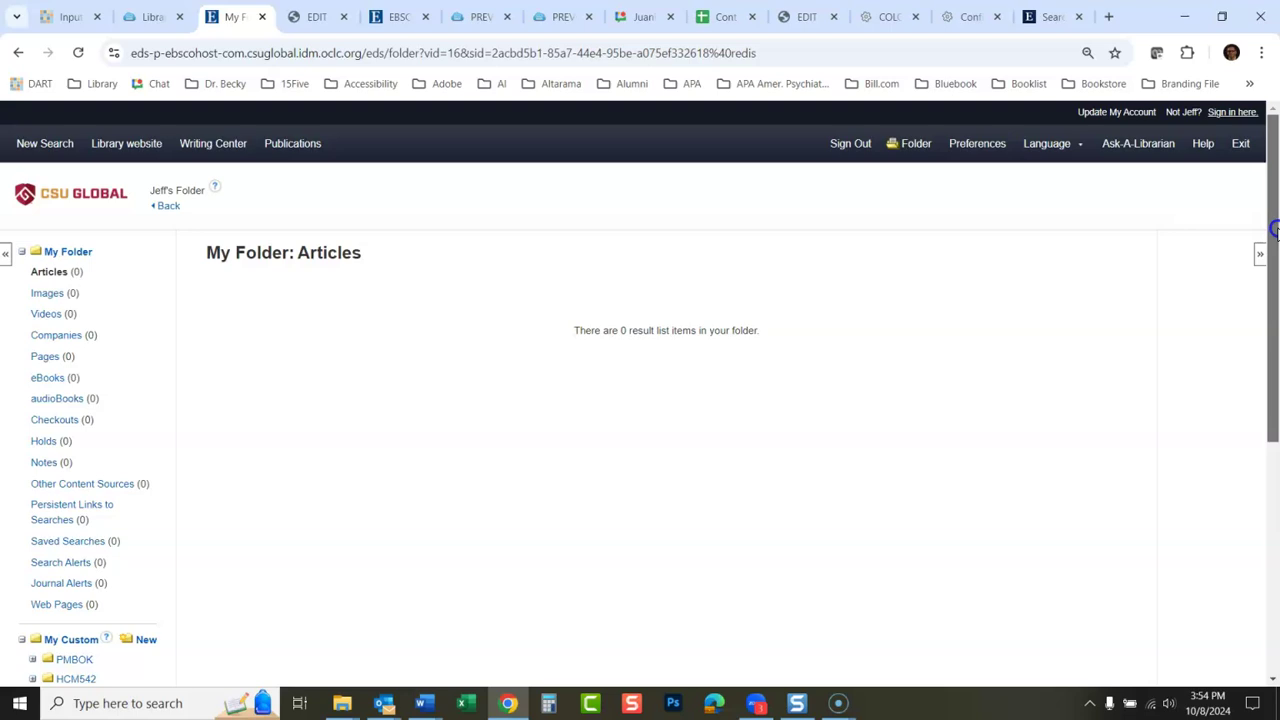
drag(1270, 252, 1274, 451)
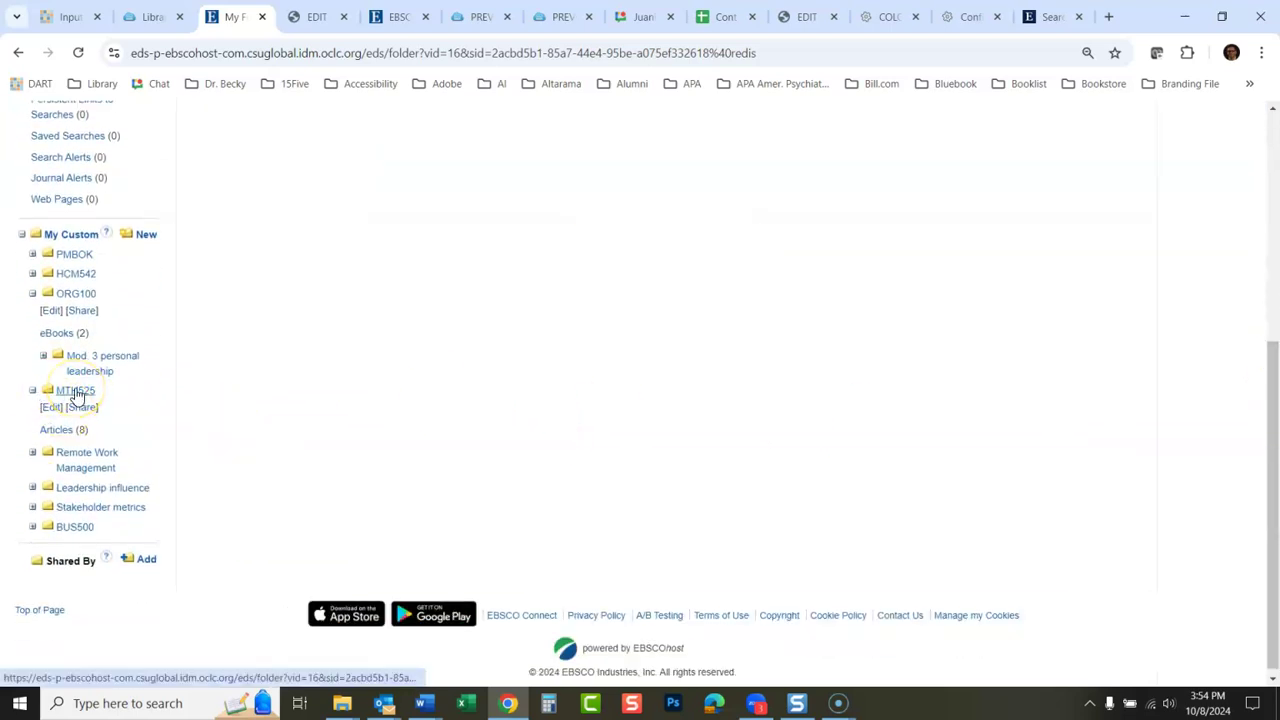
click(58, 433)
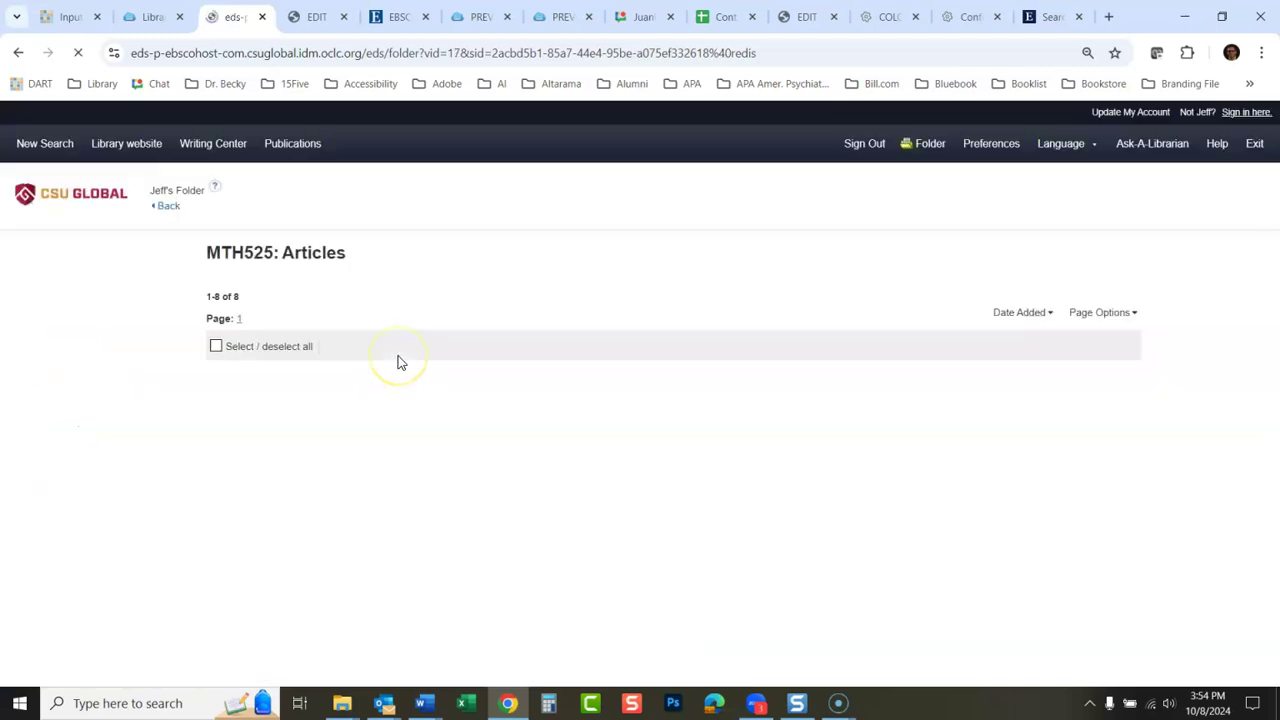
click(215, 346)
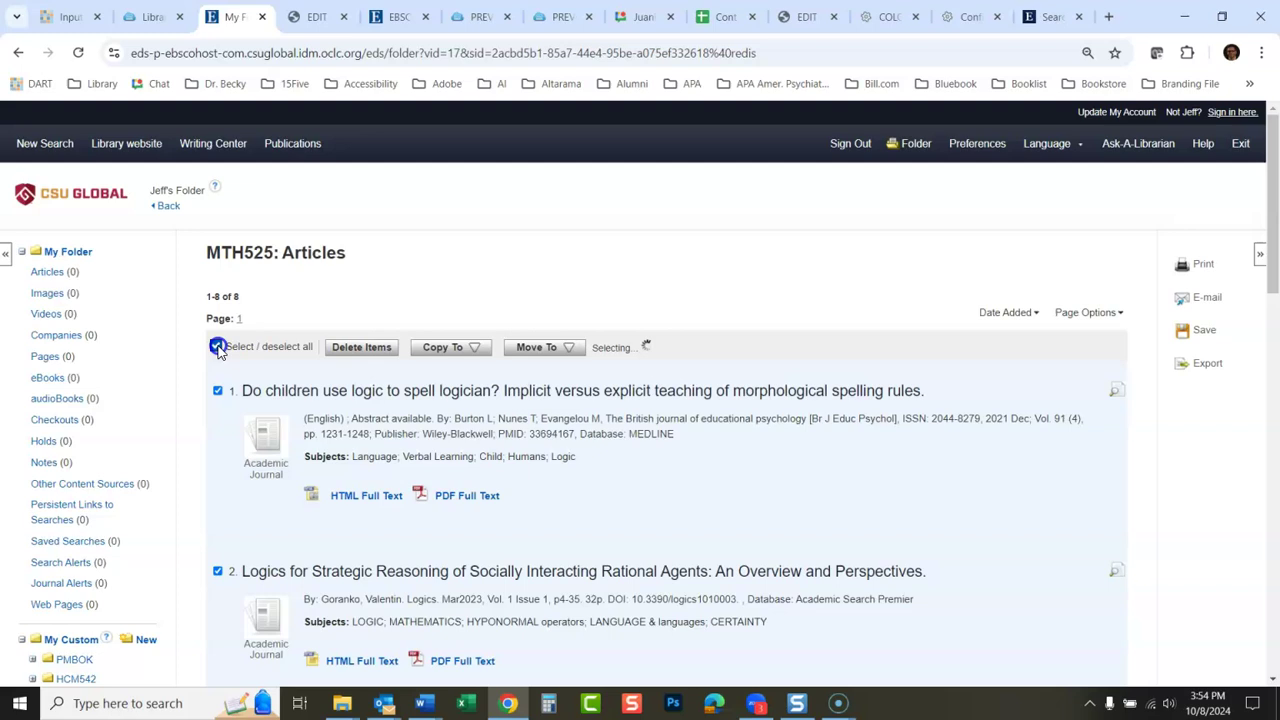
click(553, 350)
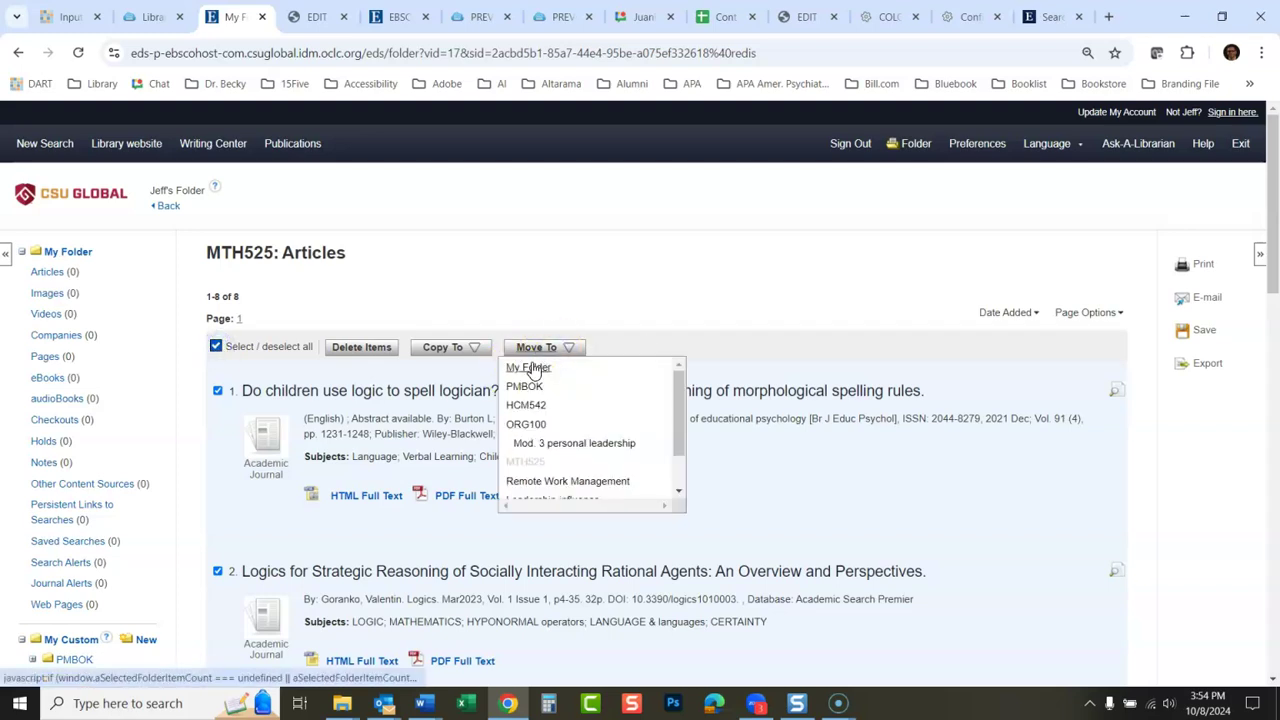
click(527, 368)
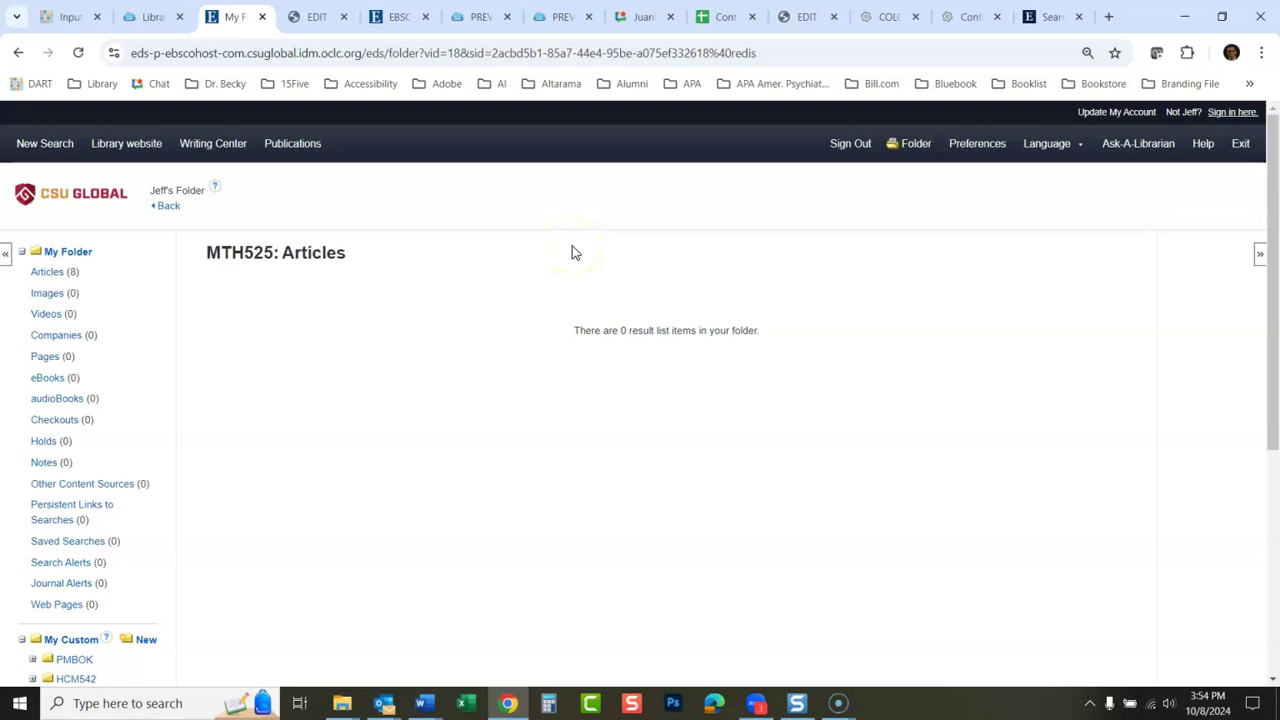
Step: Open the Articles list under My Folder and look through the moved articles
click(46, 272)
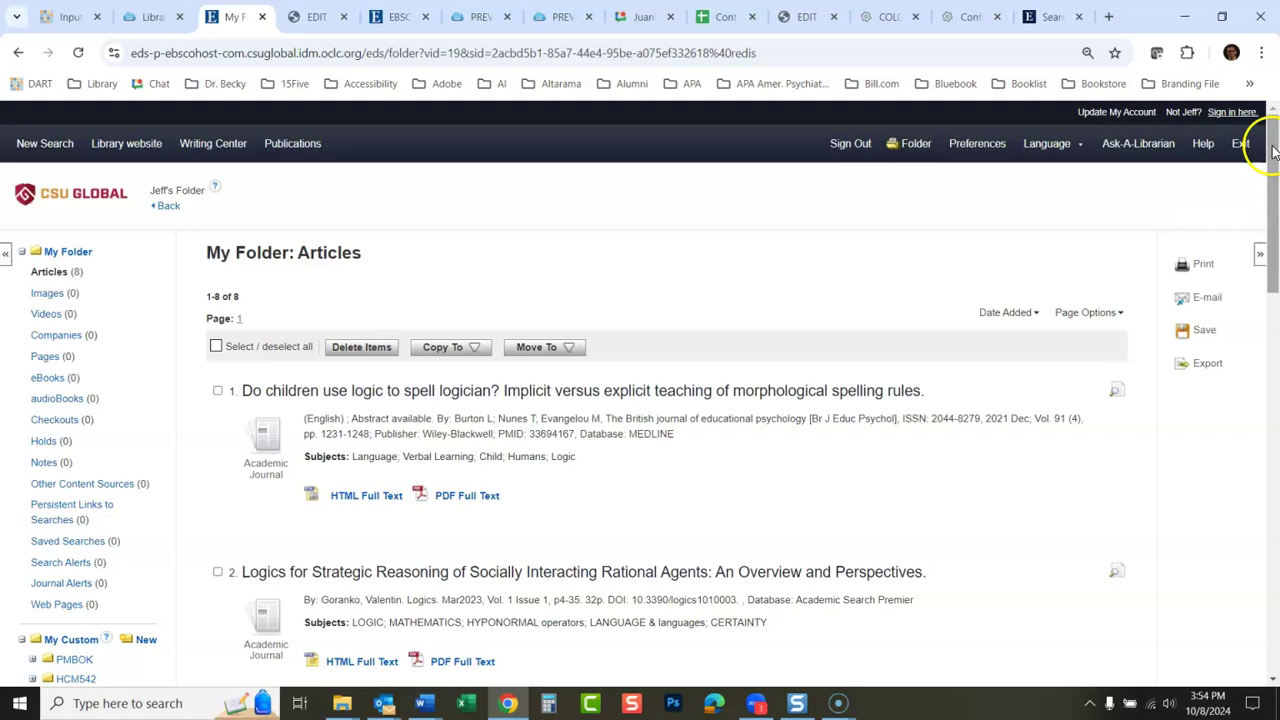
drag(1273, 150, 1275, 193)
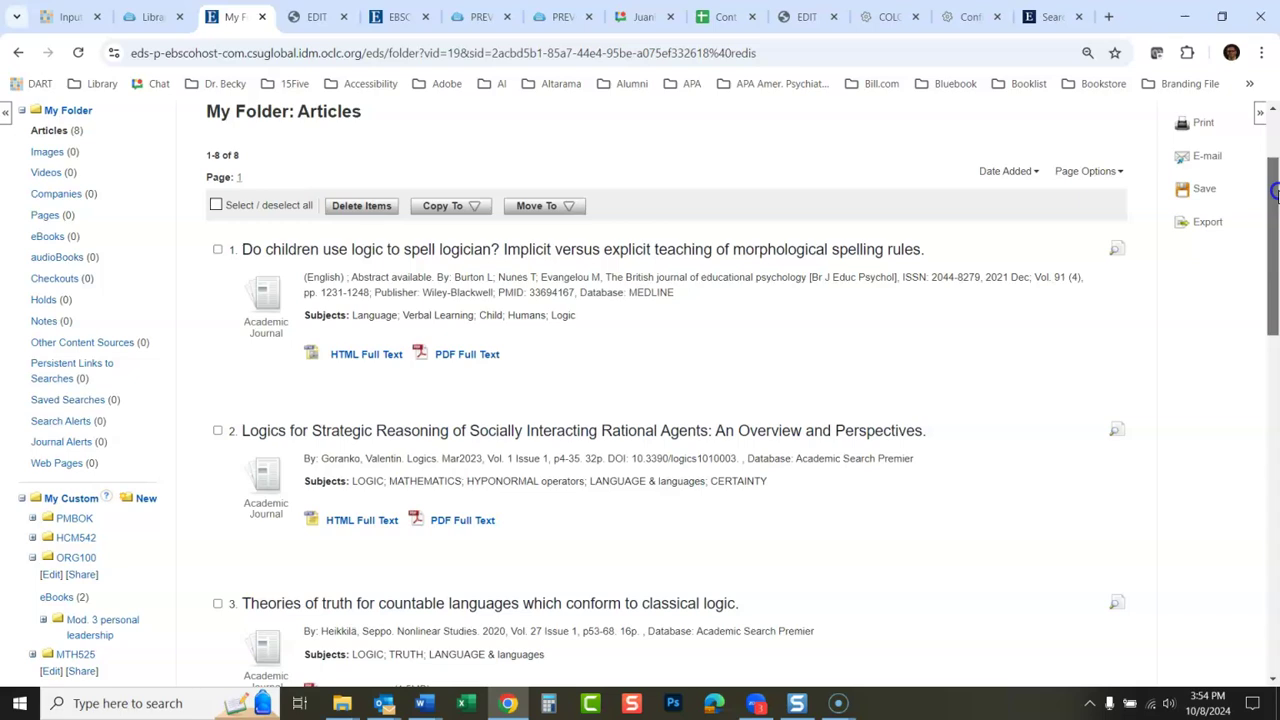
drag(1275, 193, 1269, 164)
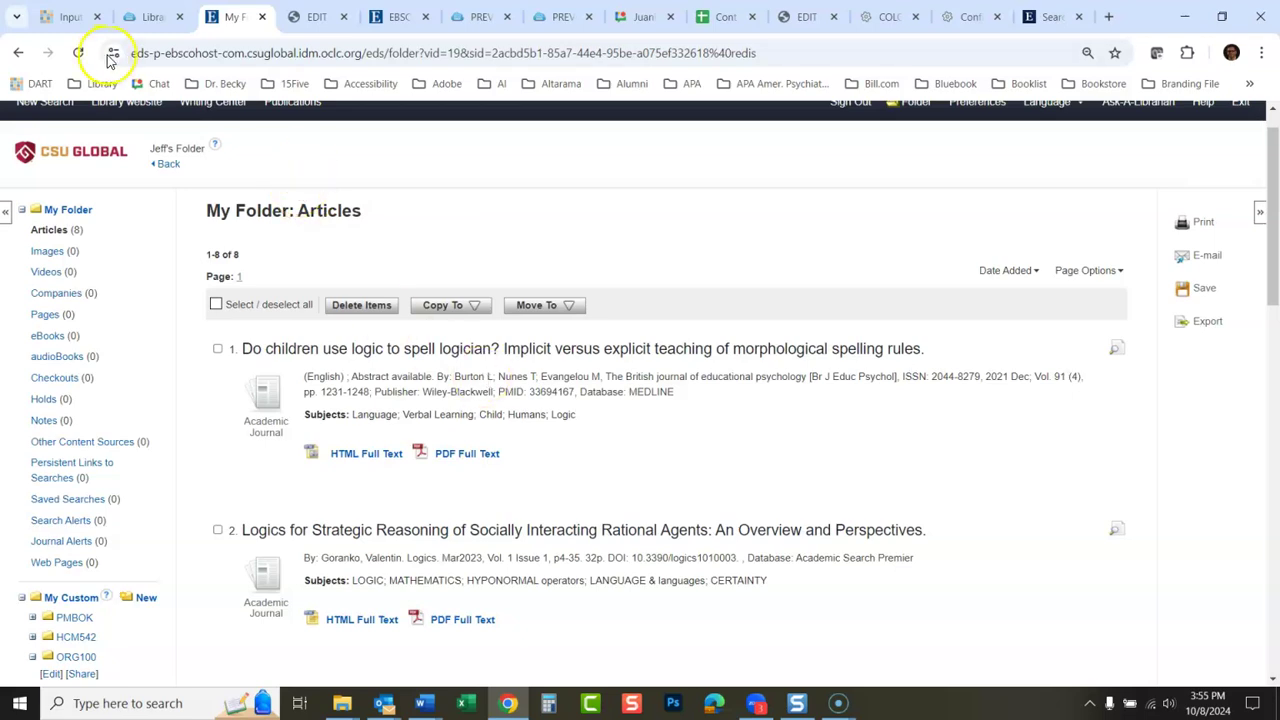
Step: Switch to the new EBSCO research interface, sign in to MyEBSCO with the filled-in credentials, and open the Saved records
click(391, 20)
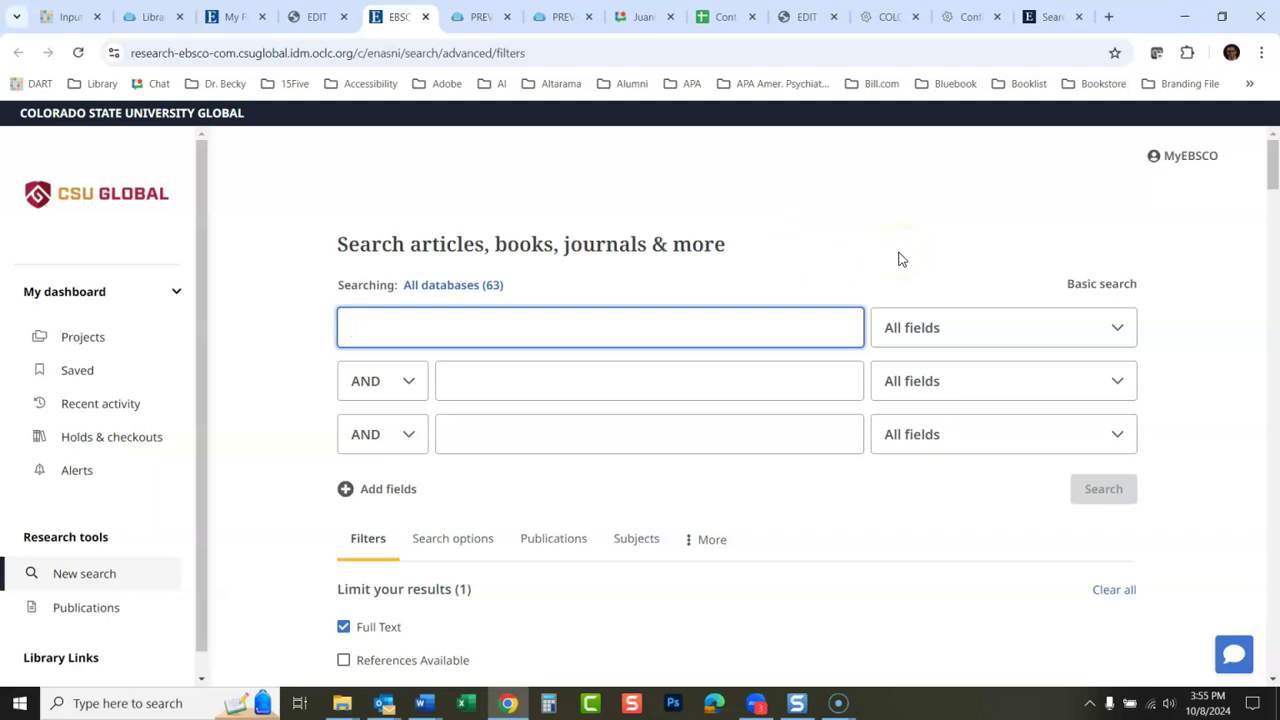
click(1194, 160)
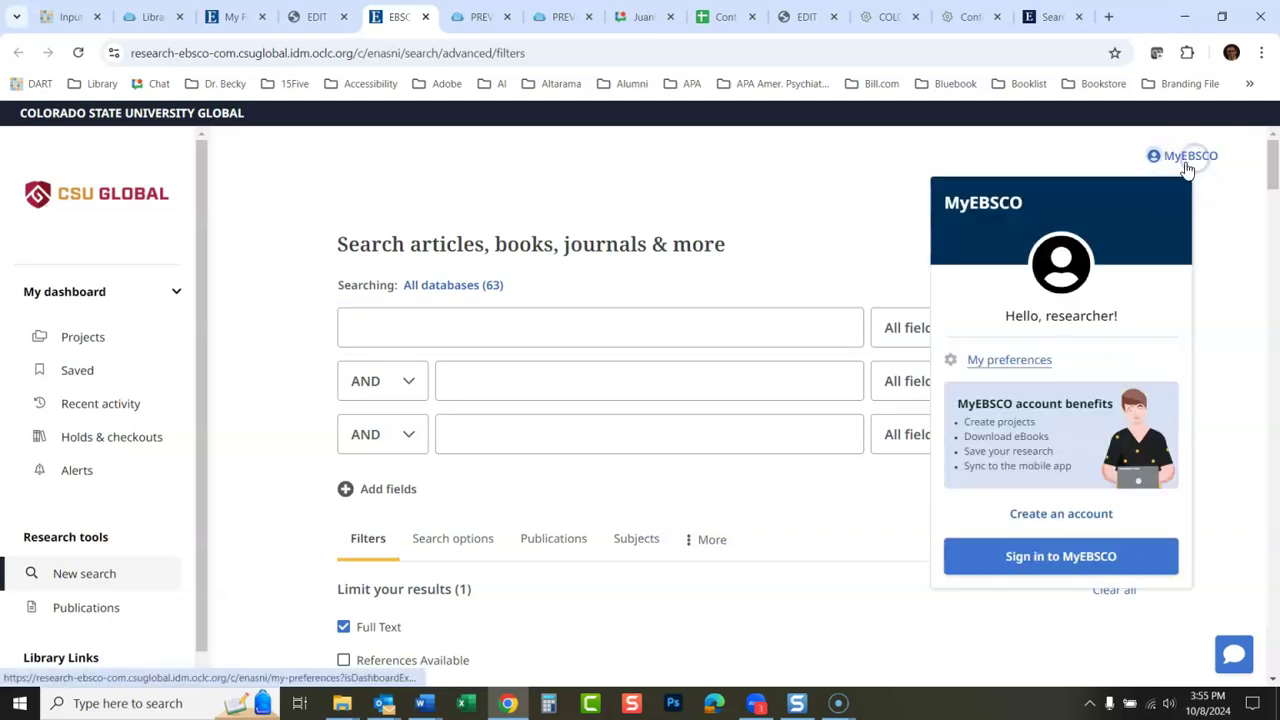
click(1078, 562)
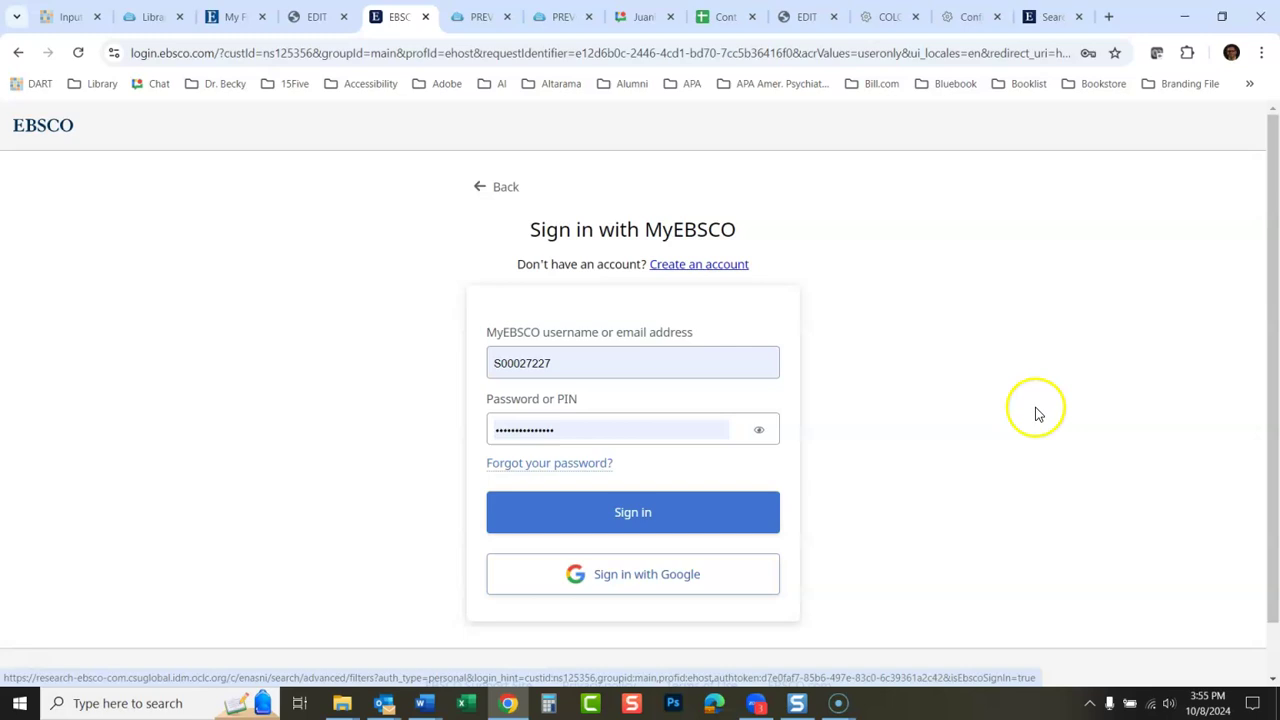
click(710, 528)
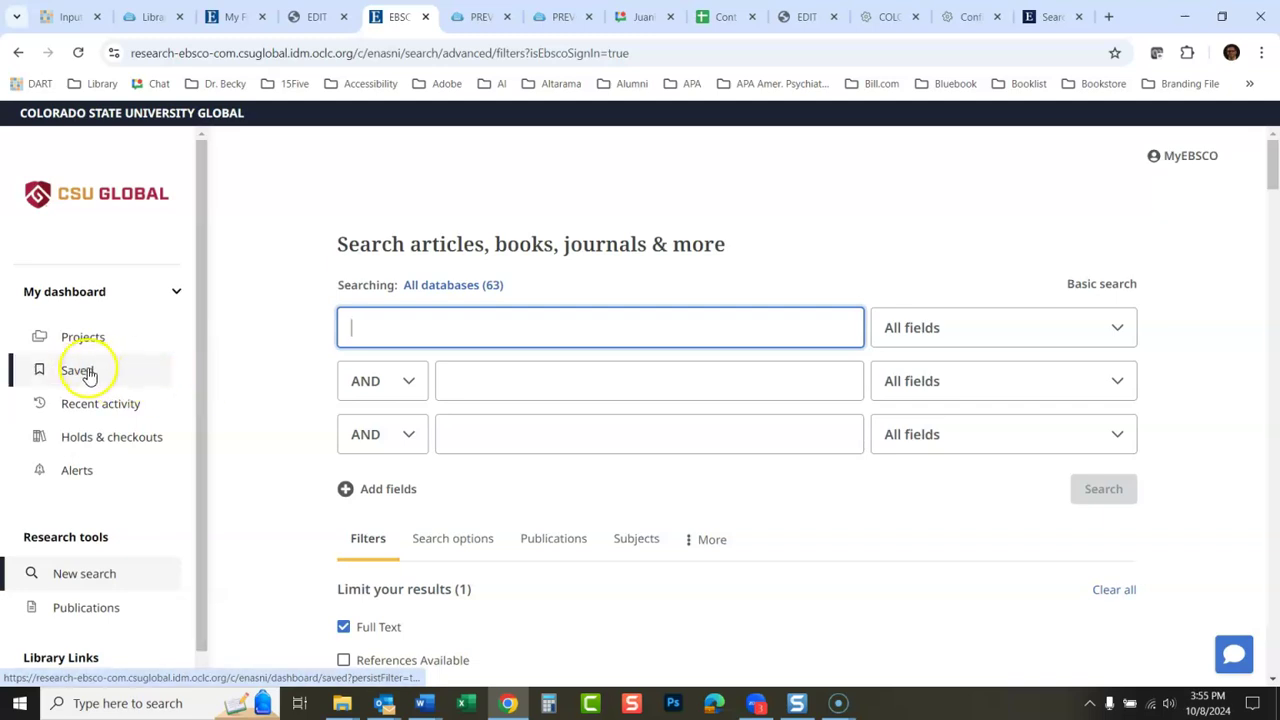
click(88, 372)
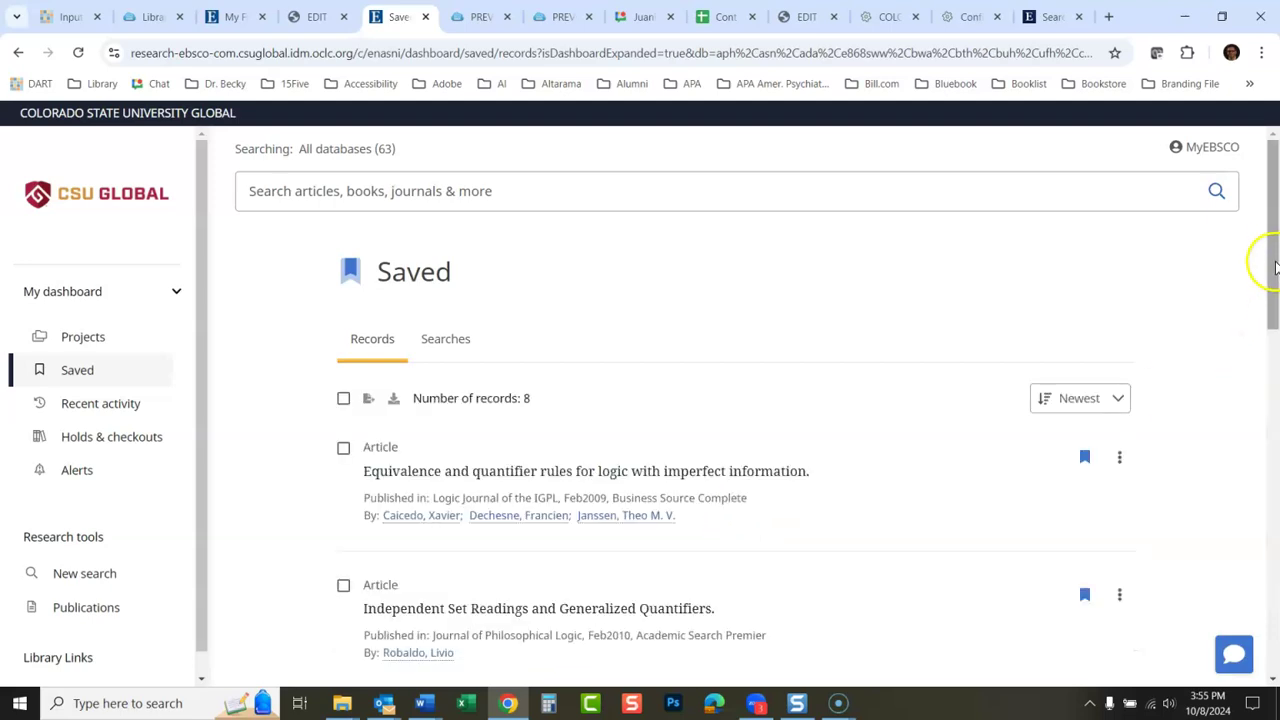
drag(1275, 265, 1275, 312)
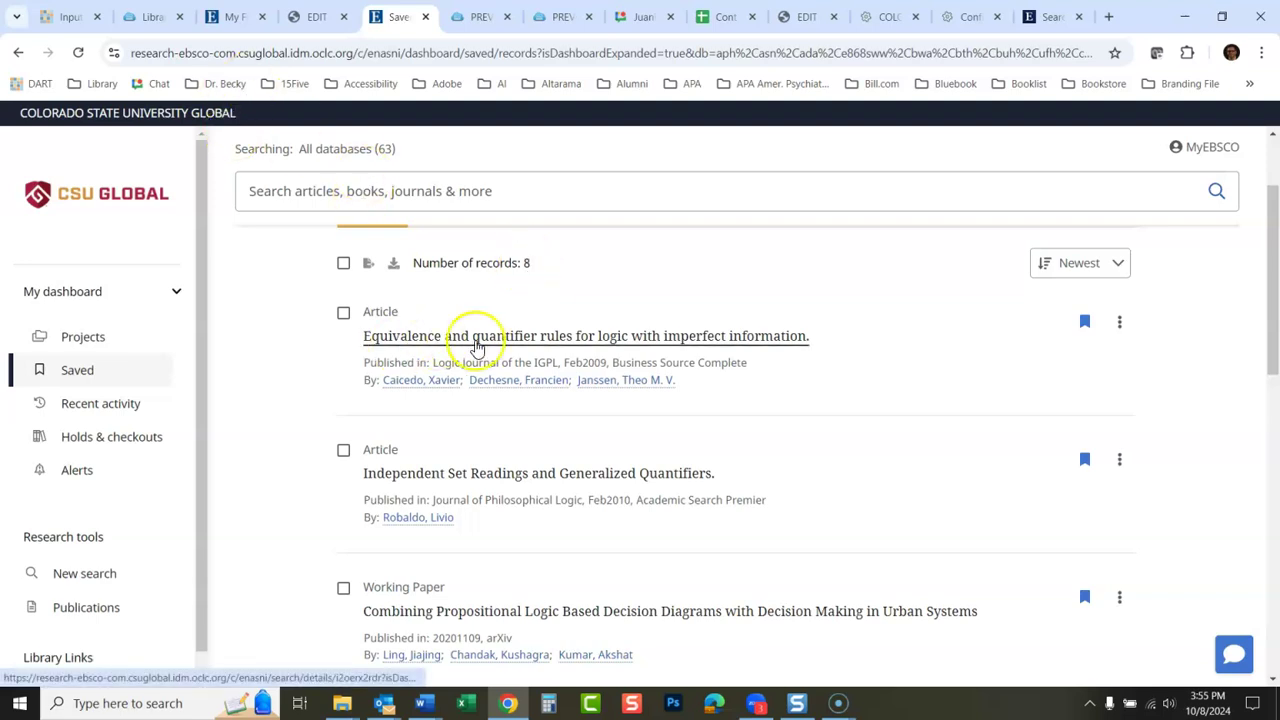
Step: Compare the order of the articles in the old My Folder list with the Saved records in the new interface
click(230, 20)
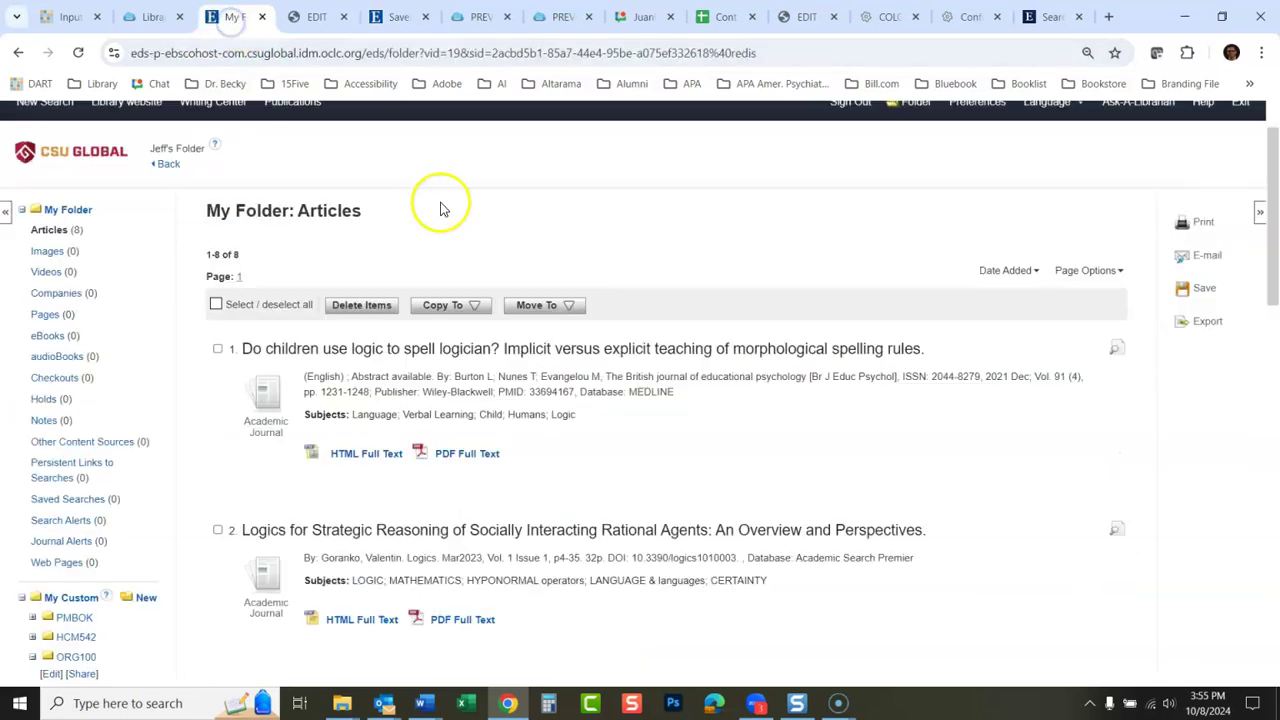
drag(1273, 228, 1275, 575)
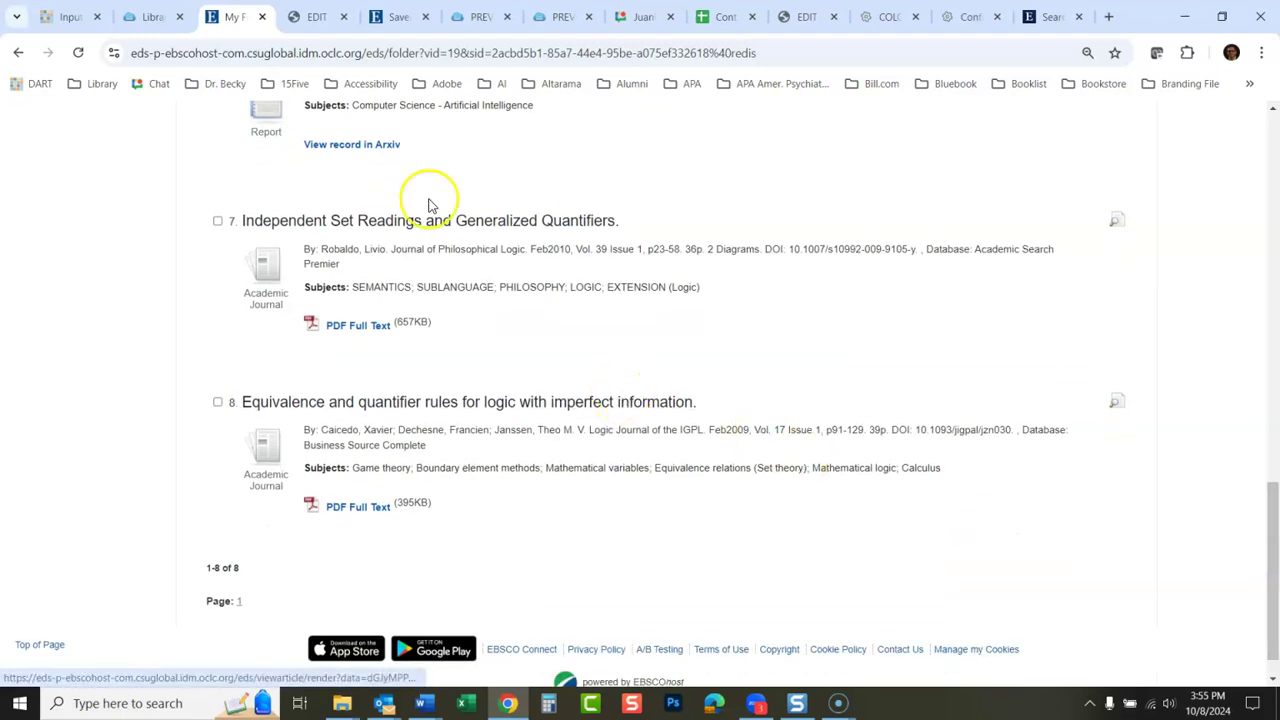
click(398, 20)
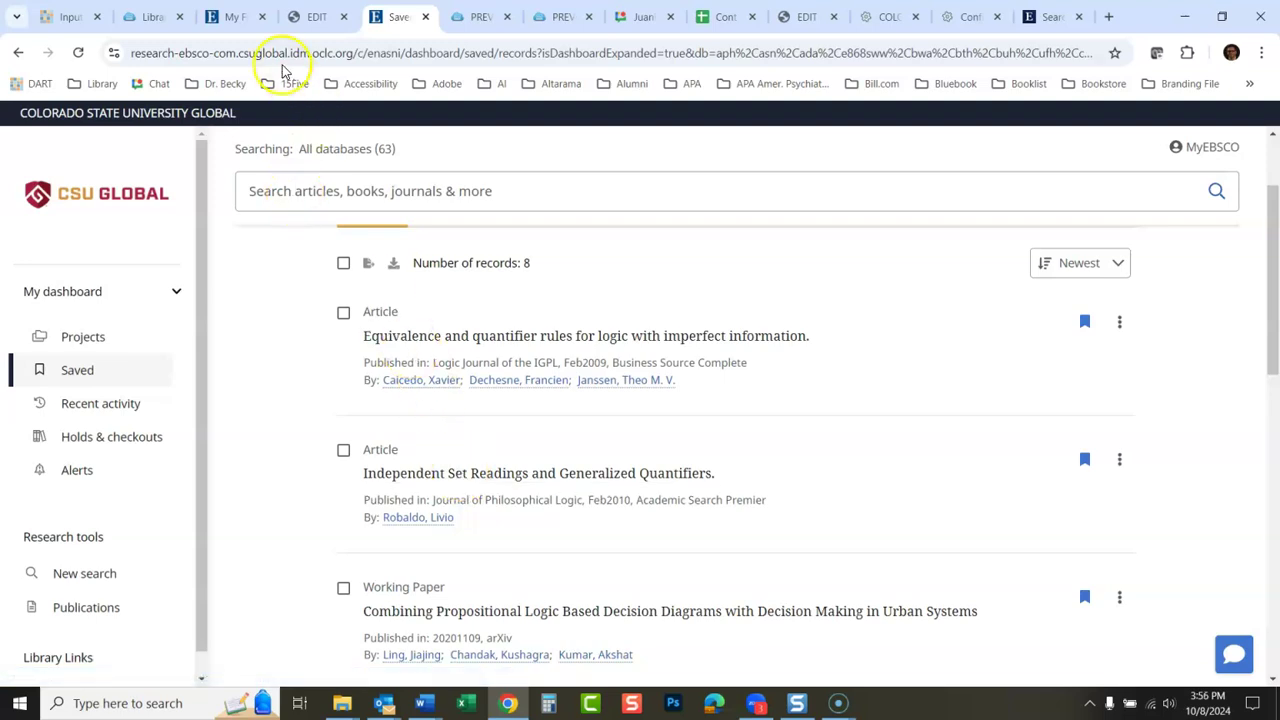
click(236, 20)
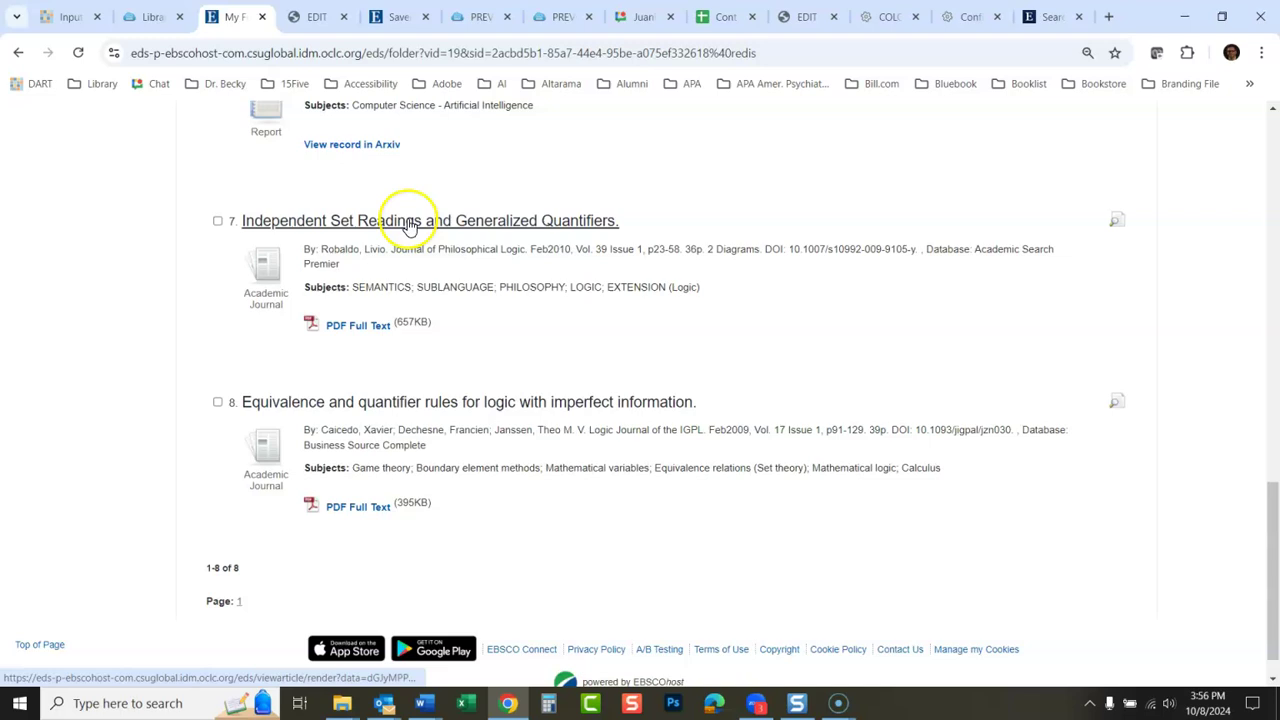
click(395, 20)
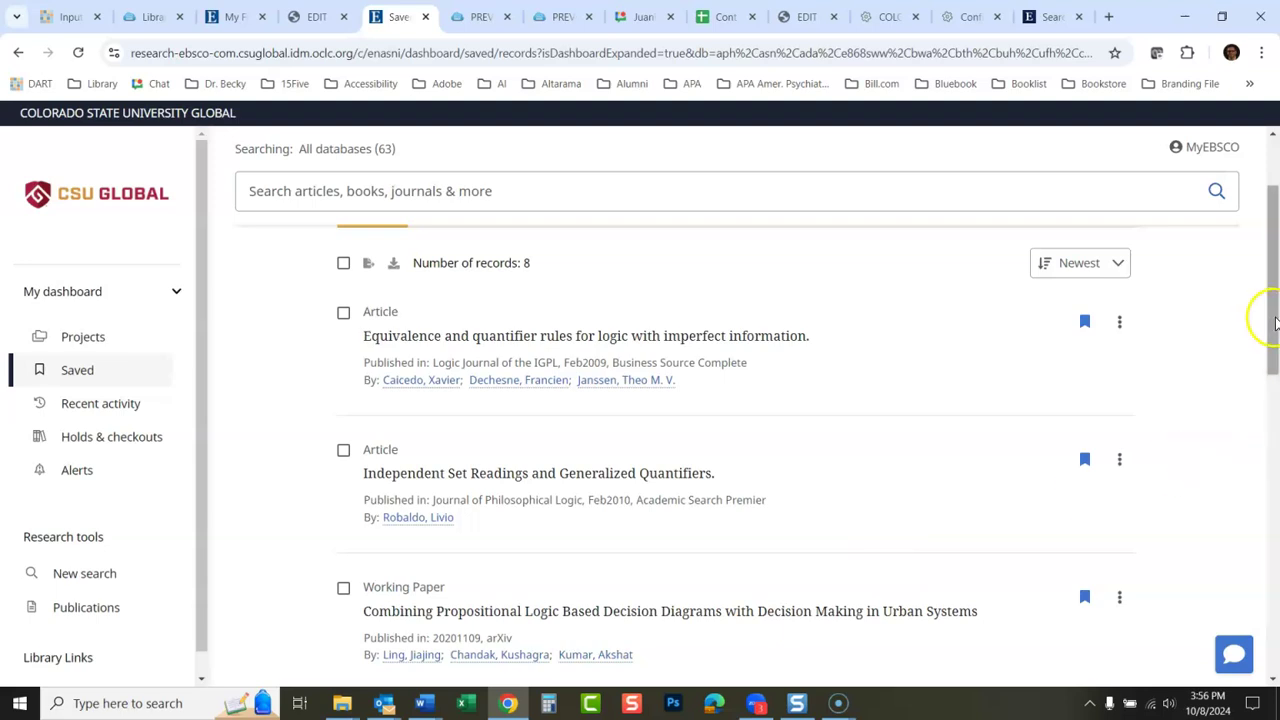
drag(1274, 322, 1274, 366)
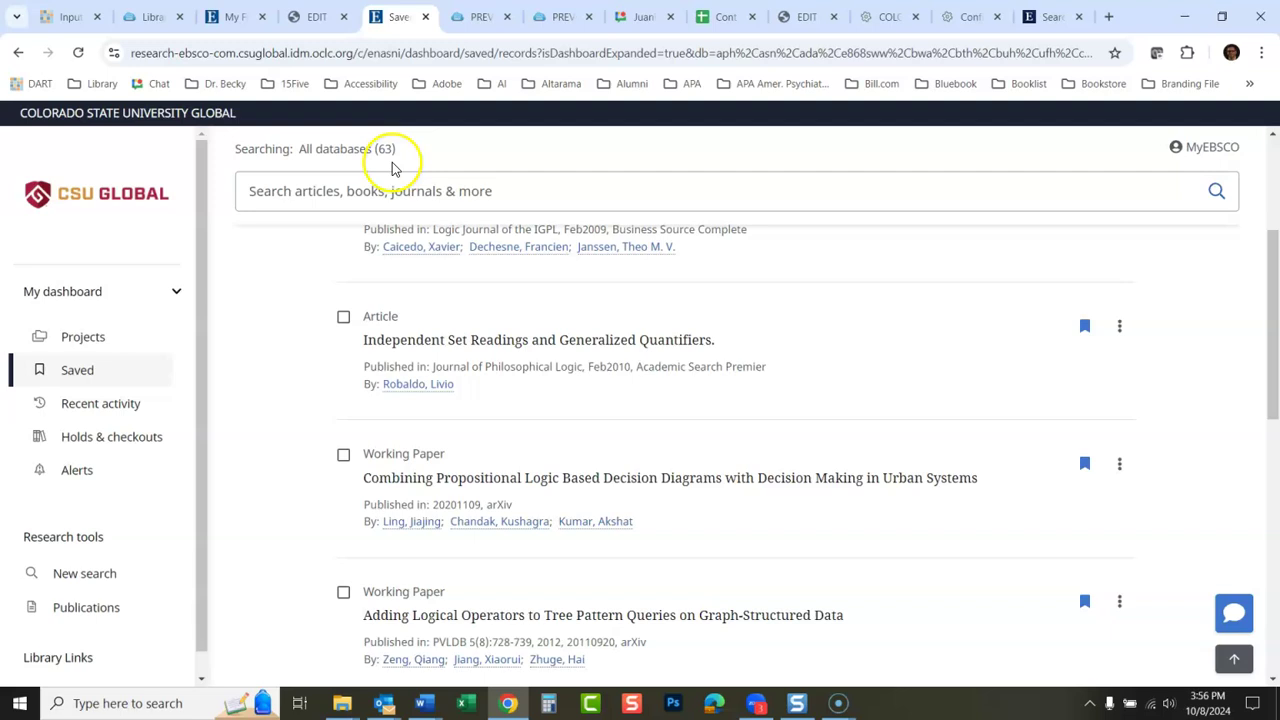
click(238, 20)
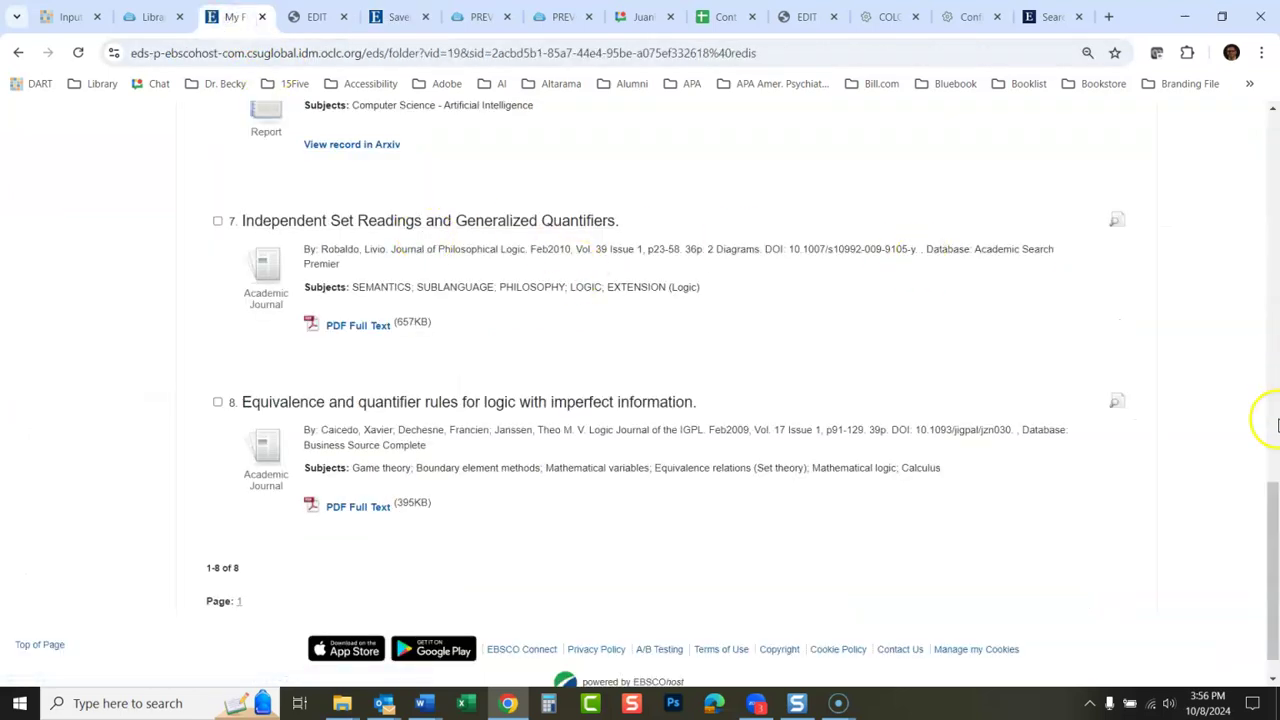
drag(1270, 497, 1274, 413)
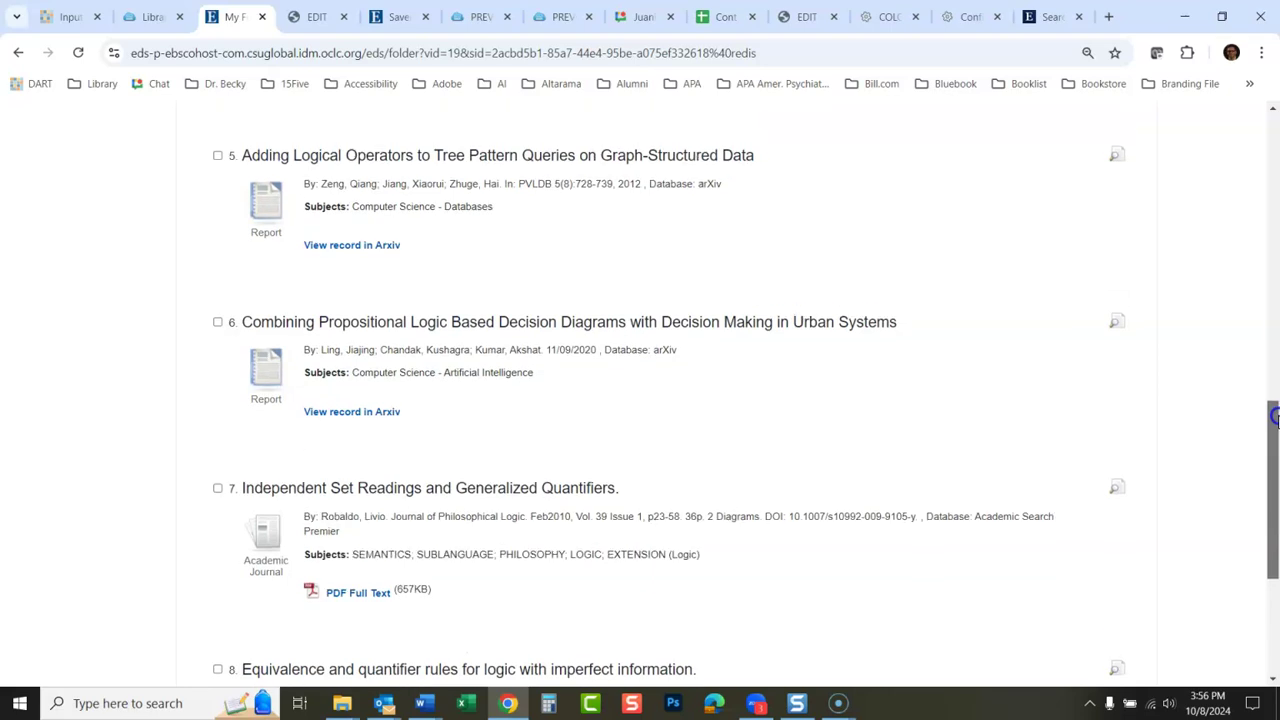
click(395, 17)
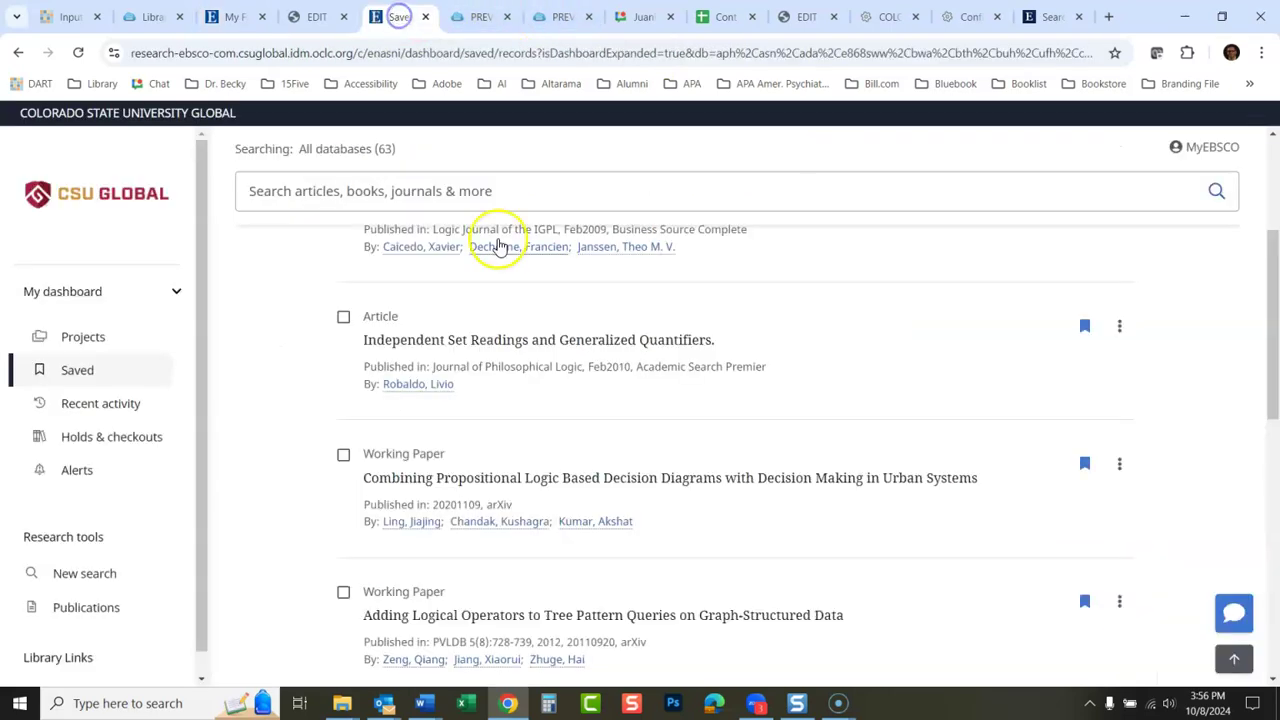
click(236, 17)
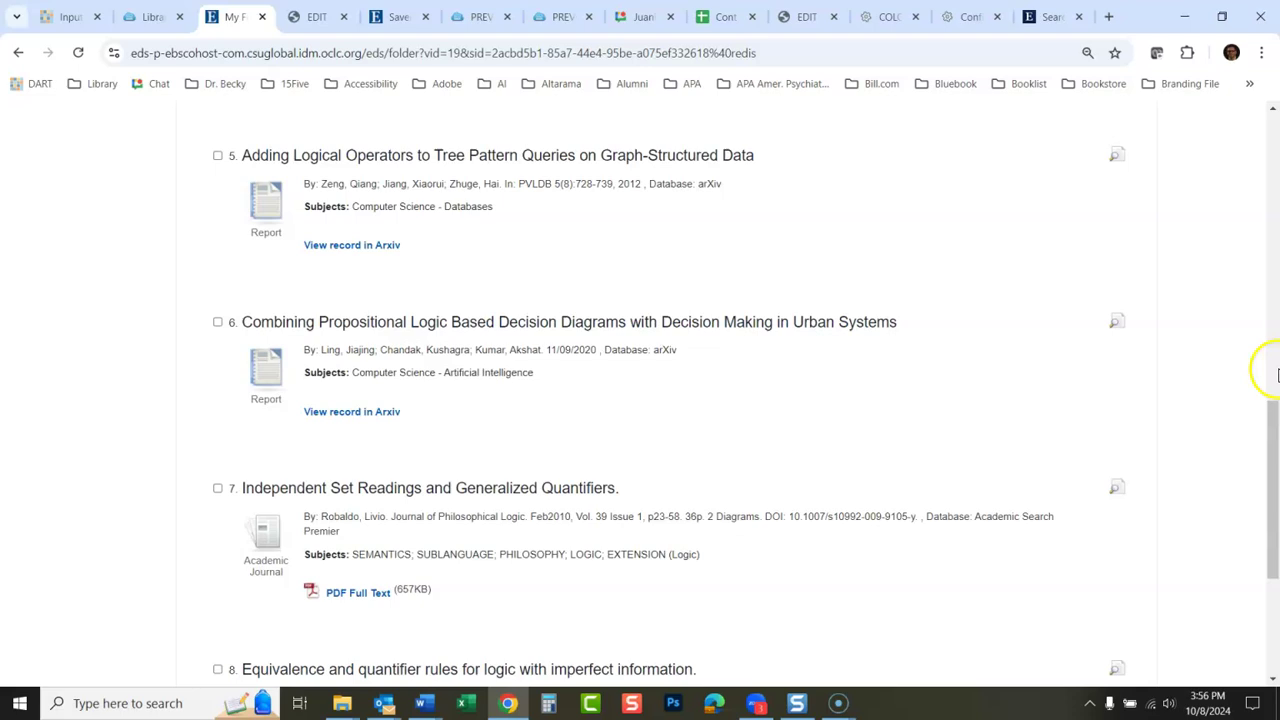
Step: Select all articles in the Remote Work Management custom folder and bring up the destination folders for moving them
drag(1274, 449, 1268, 270)
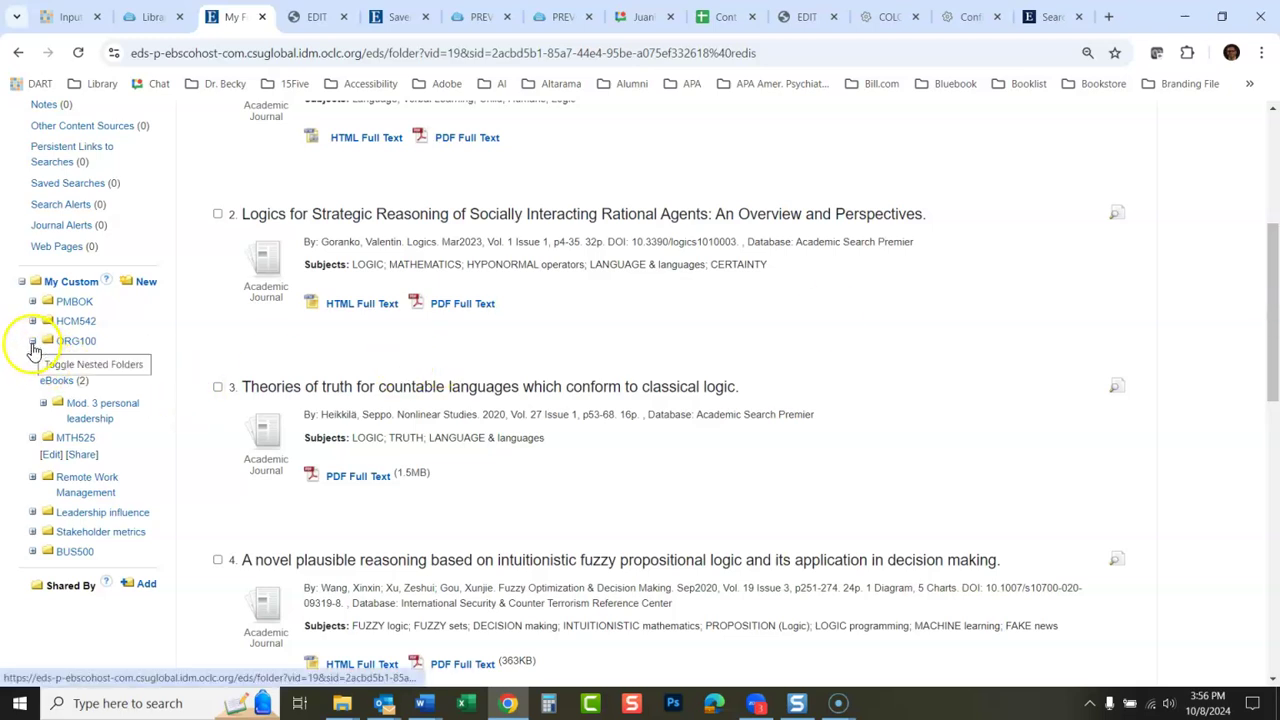
click(33, 480)
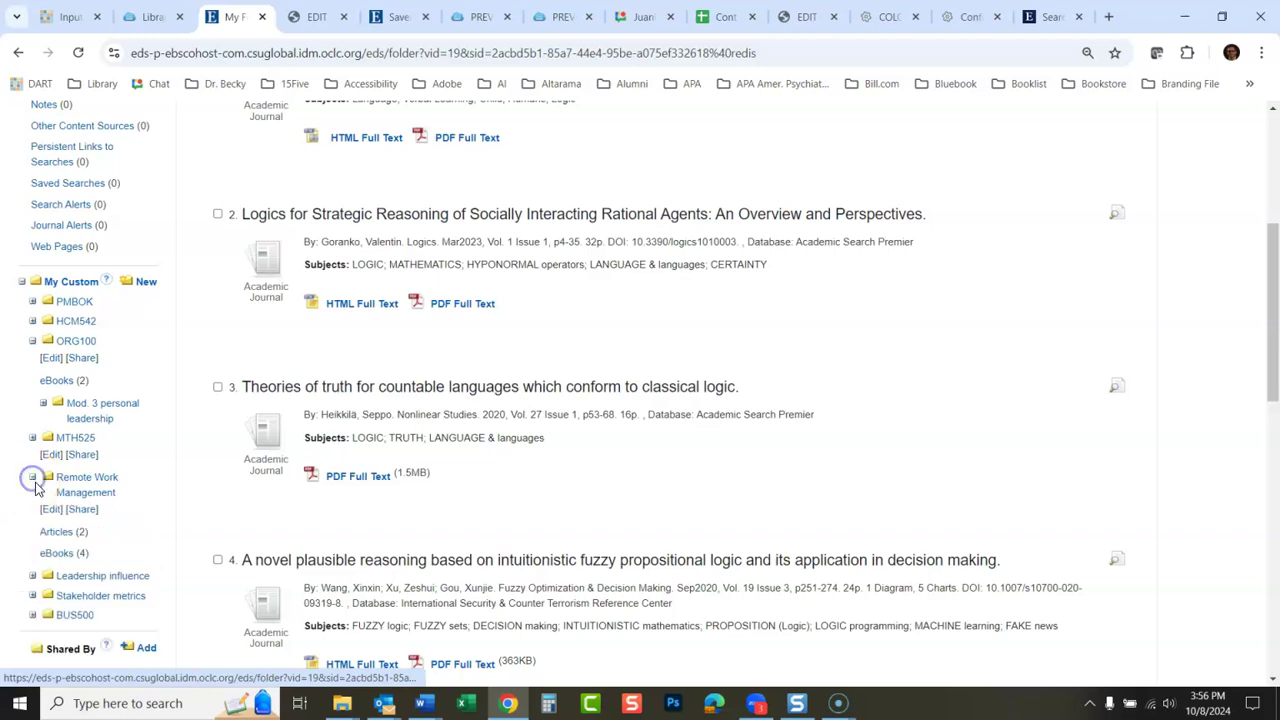
click(54, 533)
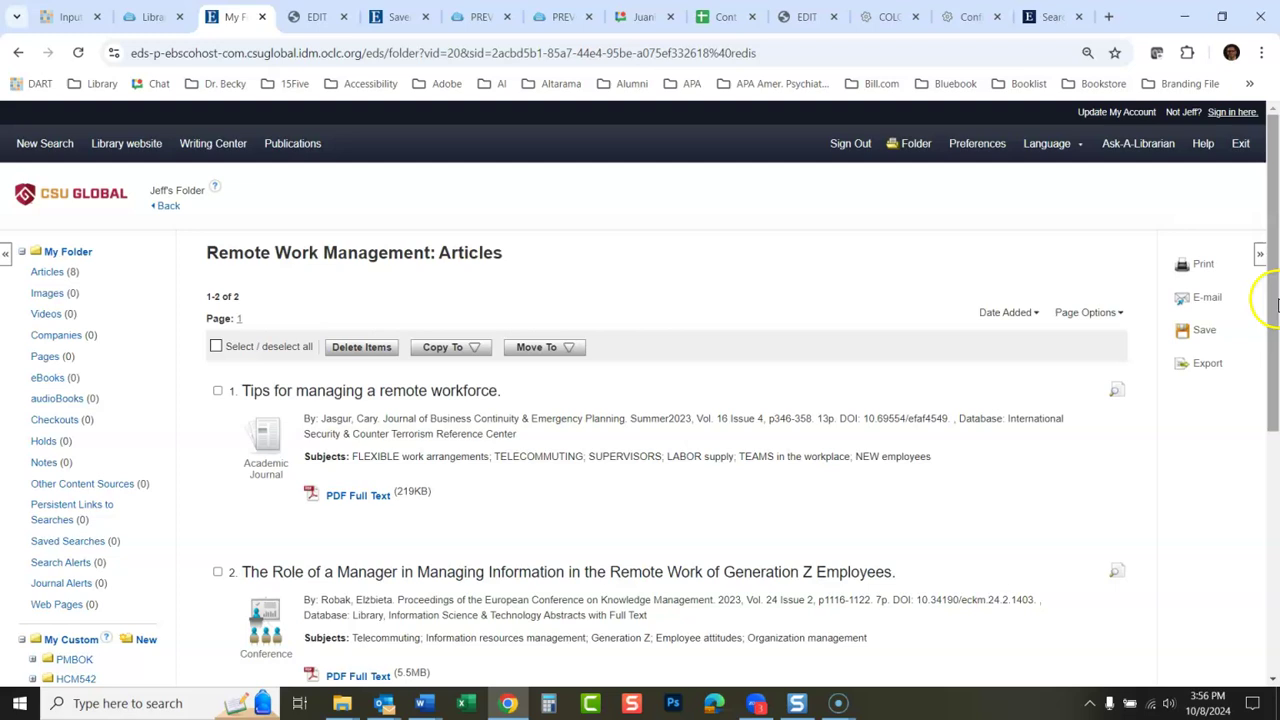
drag(1270, 300, 1262, 349)
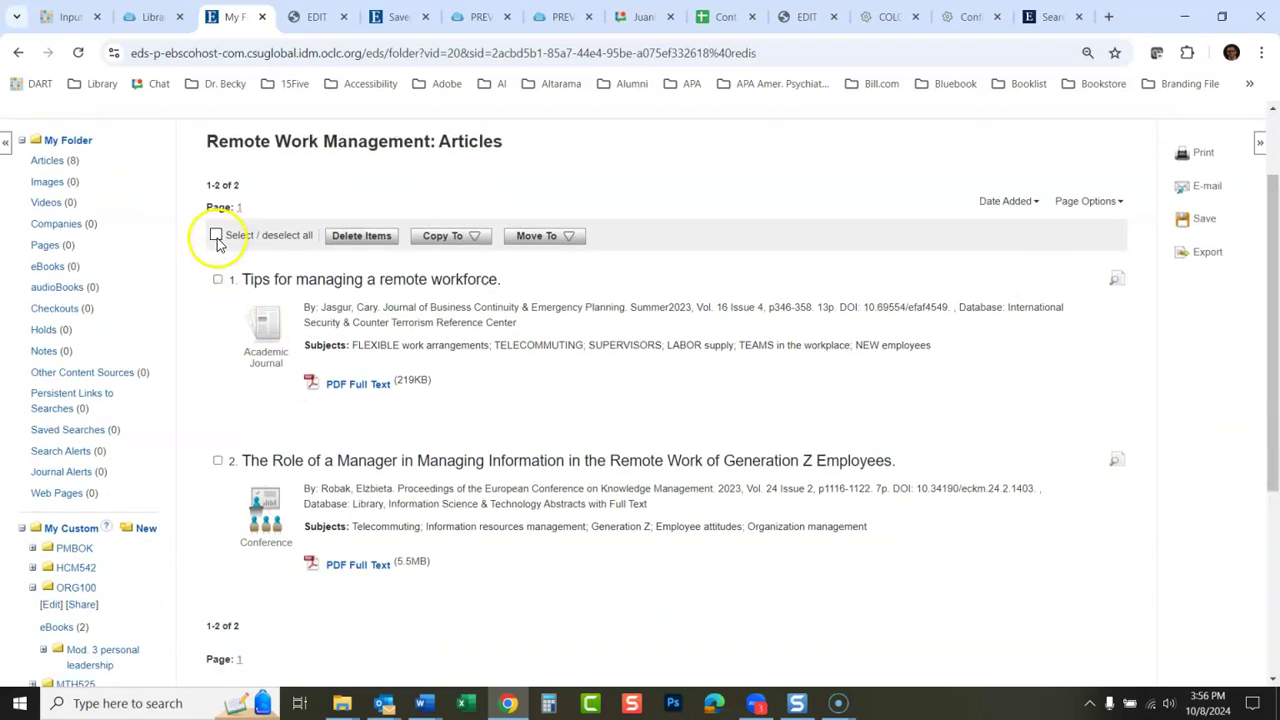
click(216, 236)
click(562, 237)
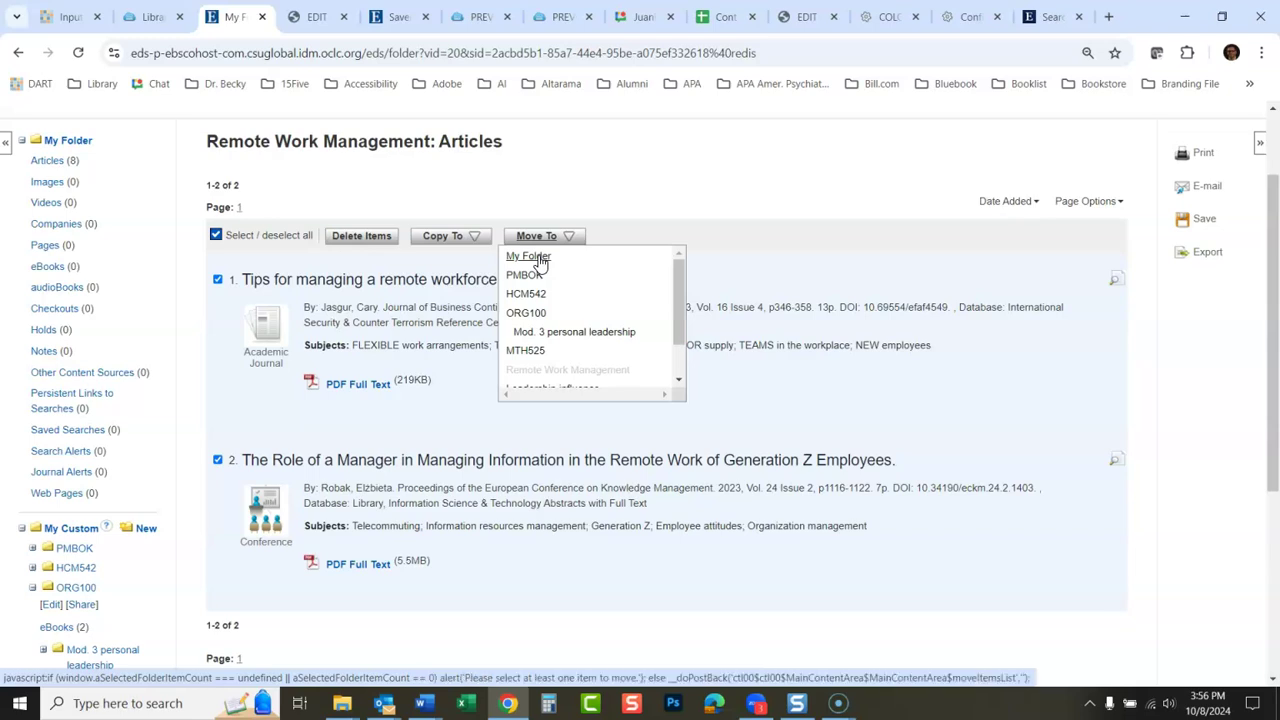
Step: Return to the new EBSCO interface and look through the full list of Saved records
click(398, 17)
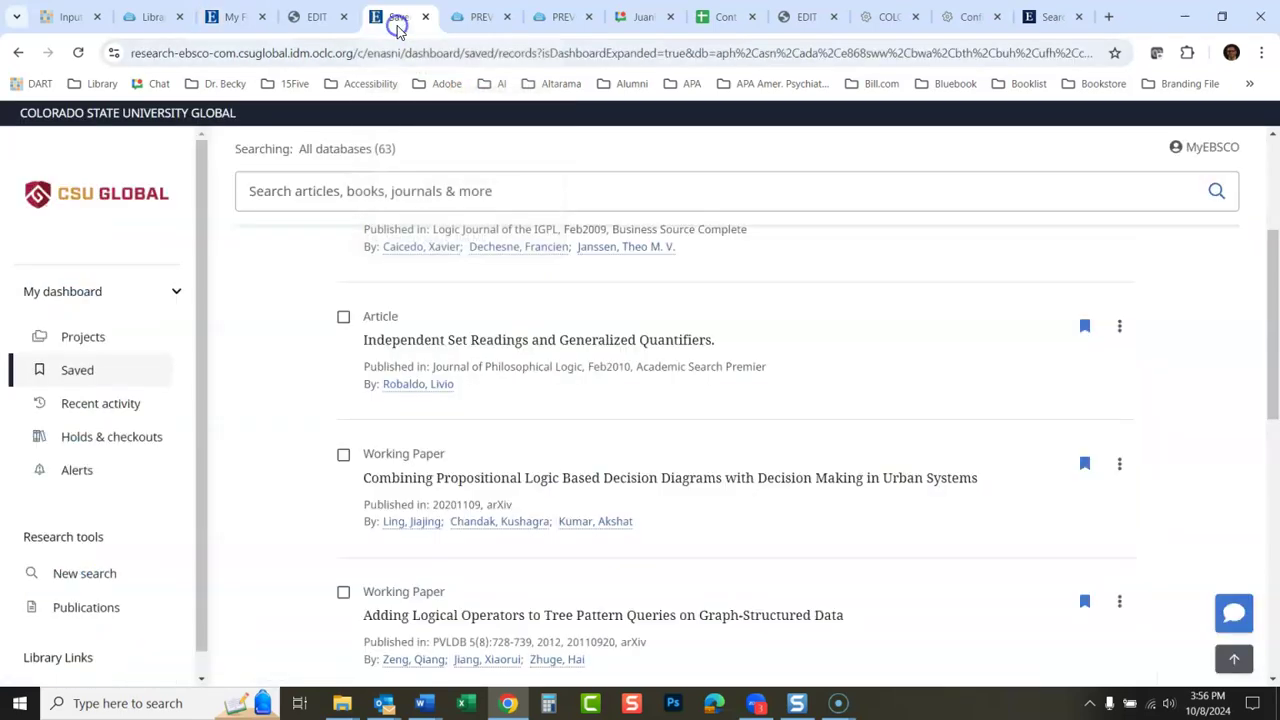
drag(1271, 294, 1274, 510)
drag(1276, 552, 1260, 222)
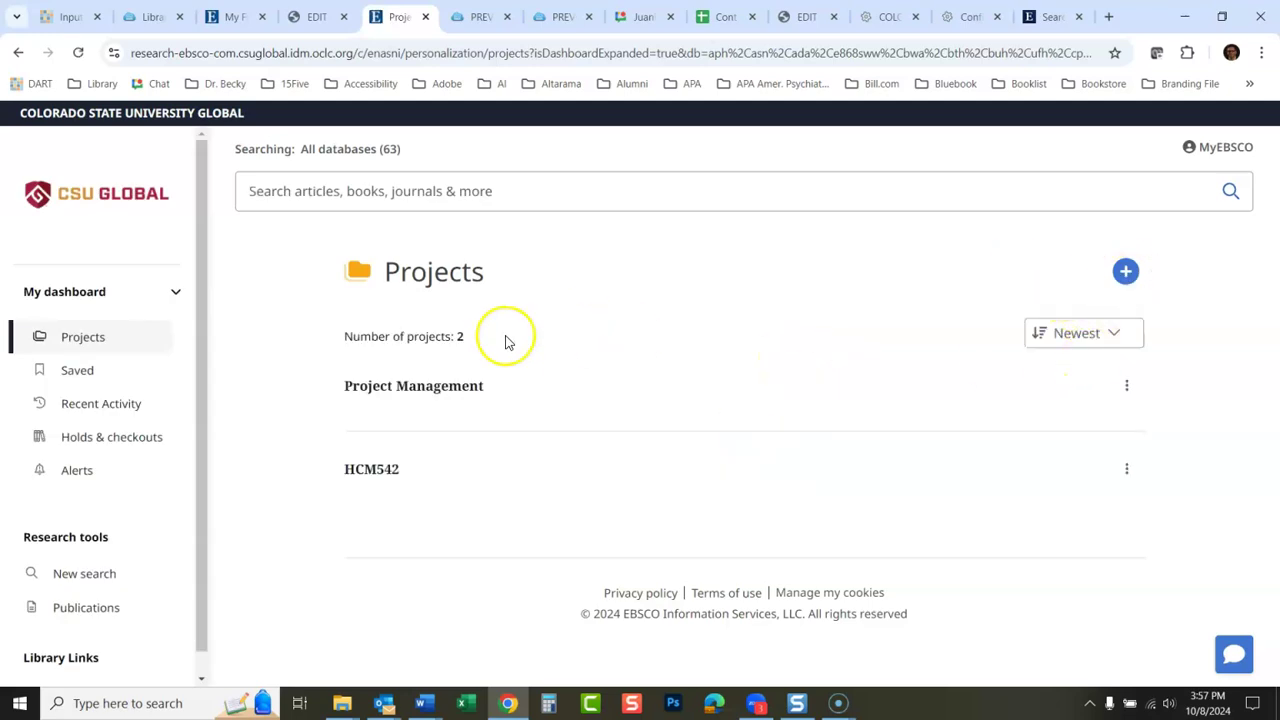
Step: Create a new project named "Math articles" without a due date or description
click(1125, 273)
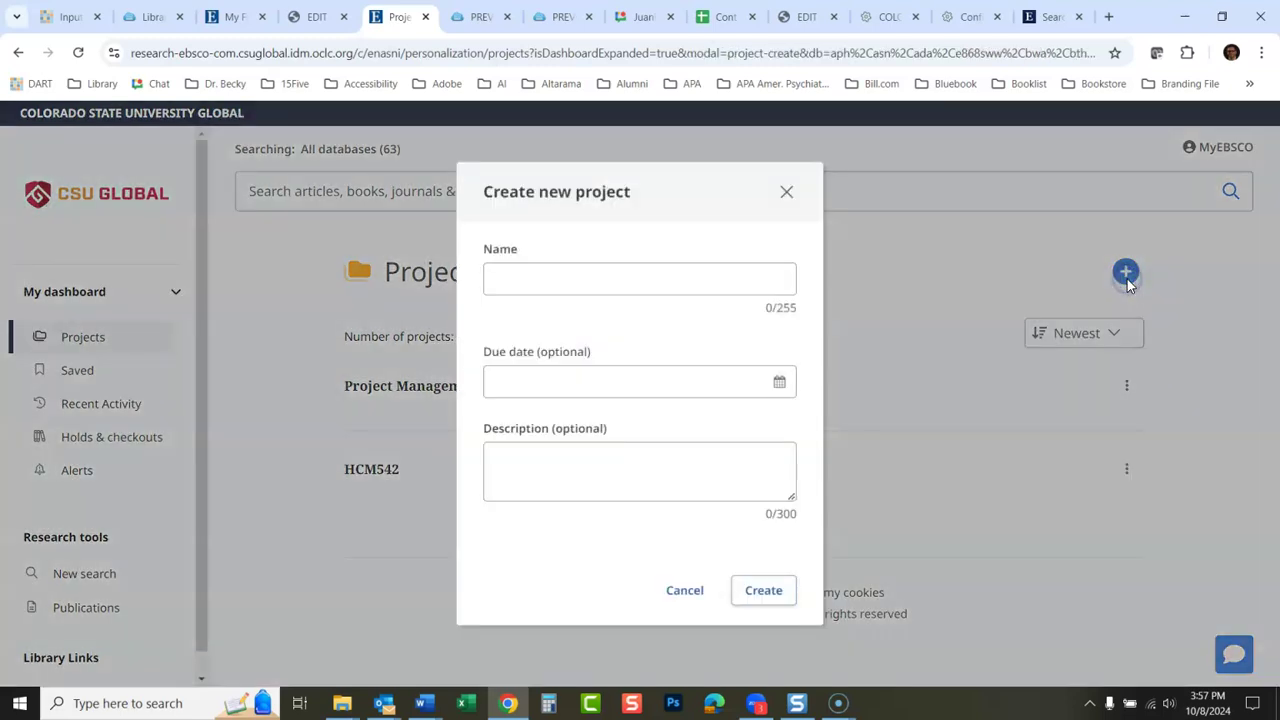
click(615, 279)
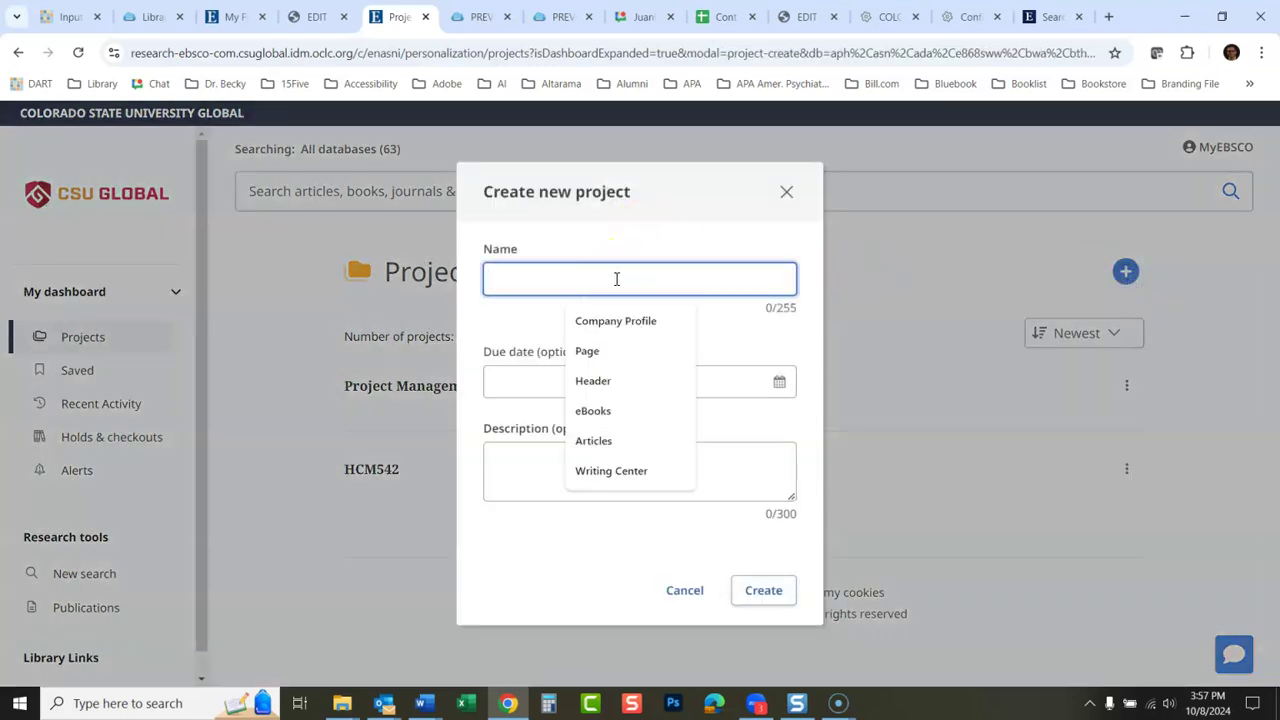
text(Math articles)
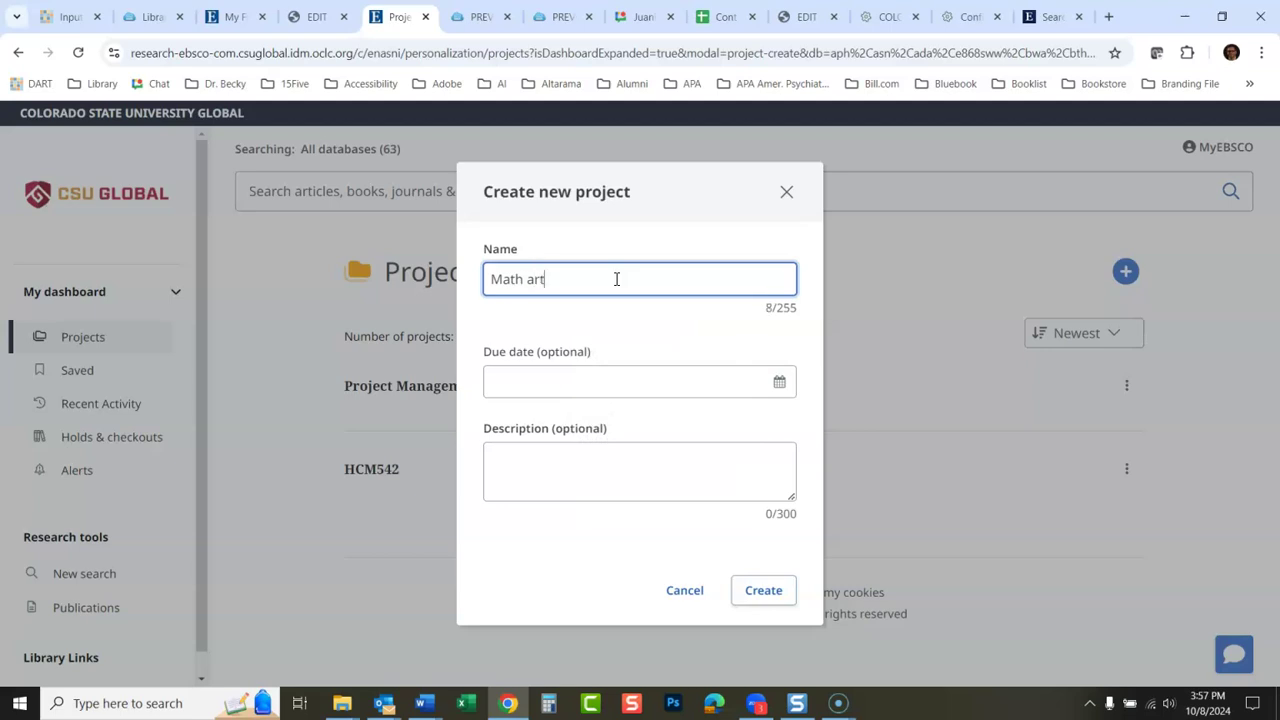
click(760, 590)
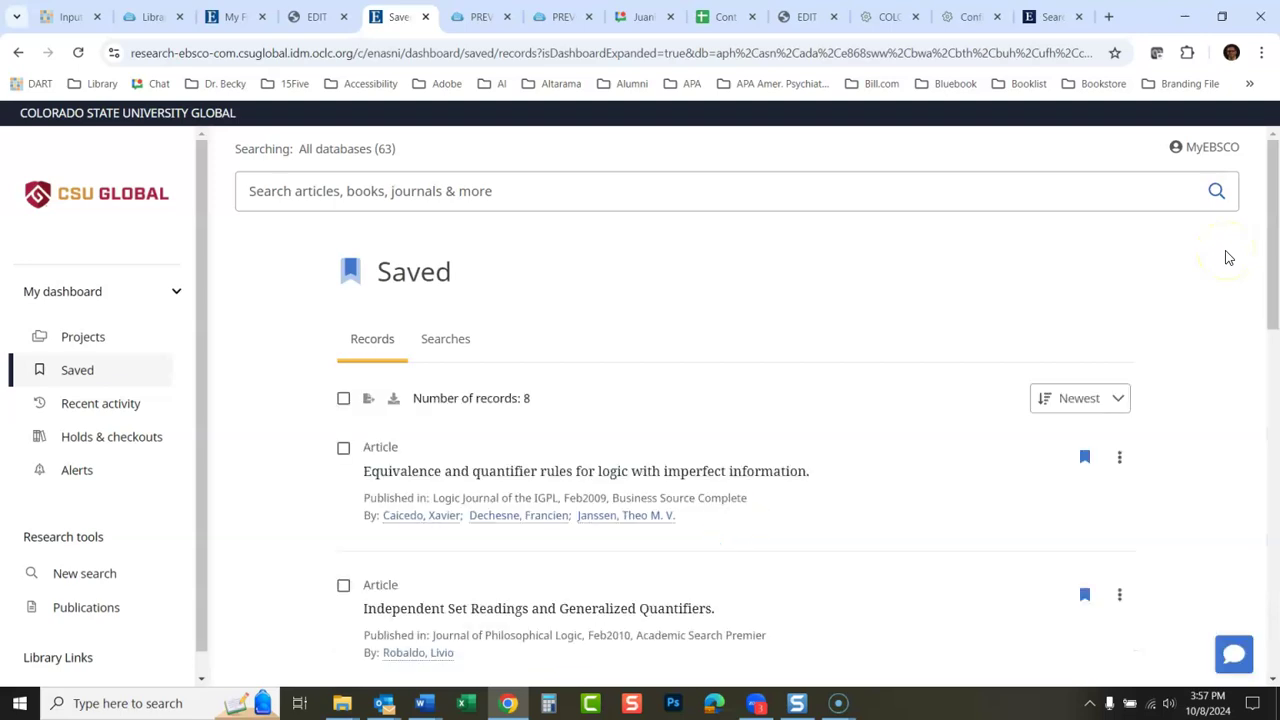
Step: Select all Saved records and add the article "Equivalence and quantifier rules for logic with imperfect information" to the Math articles project
mouse_move(1273, 238)
mouse_down()
mouse_move(1273, 265)
mouse_move(1273, 245)
mouse_up()
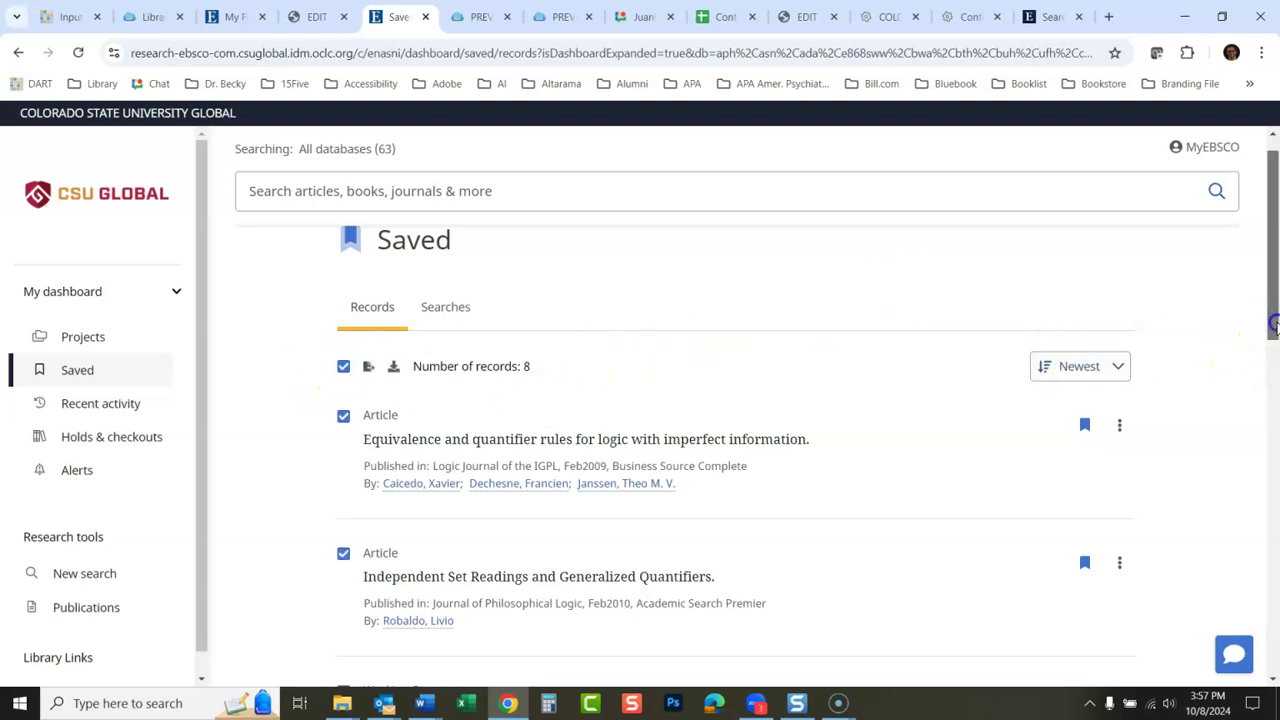
drag(1274, 325, 1273, 705)
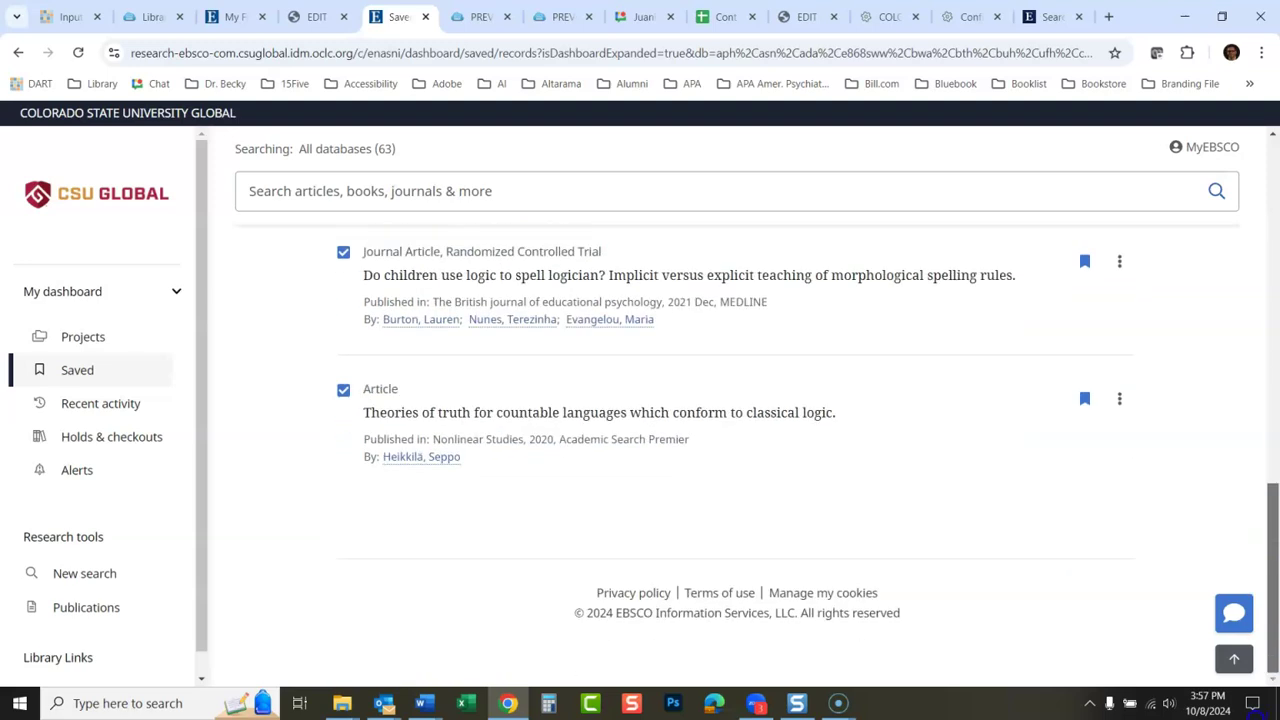
scroll(737, 450, up, 10)
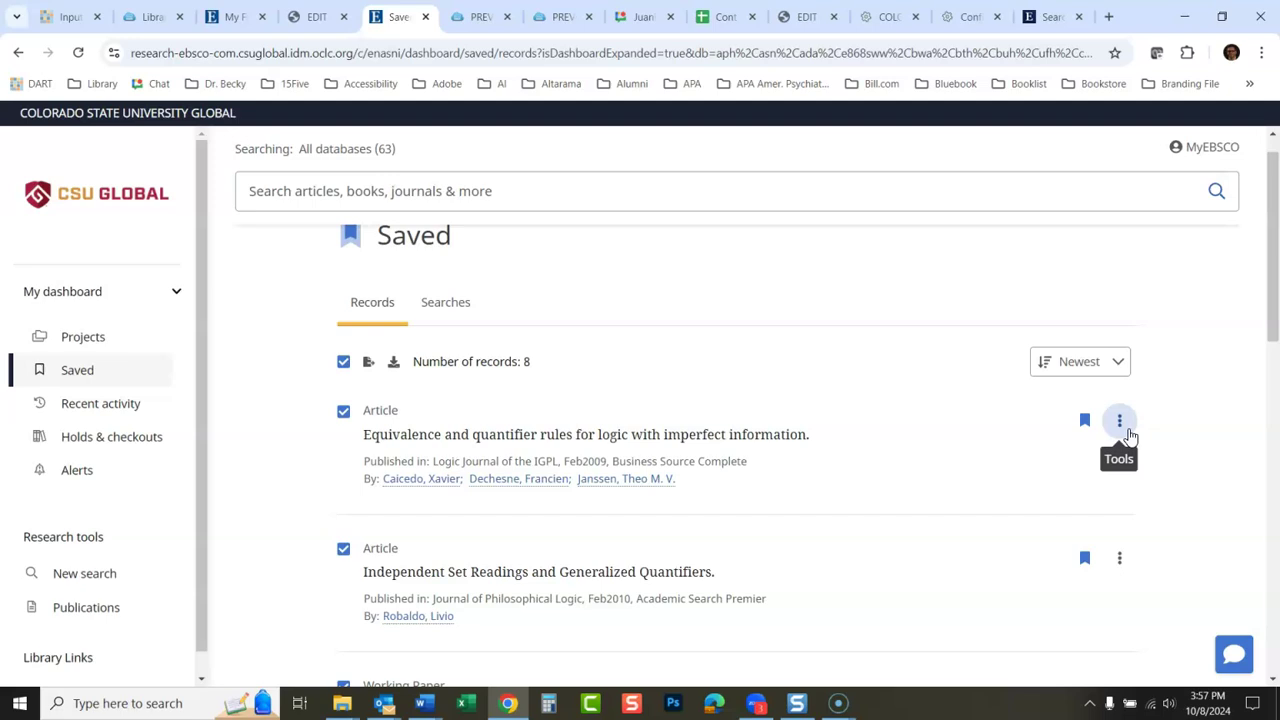
click(1124, 428)
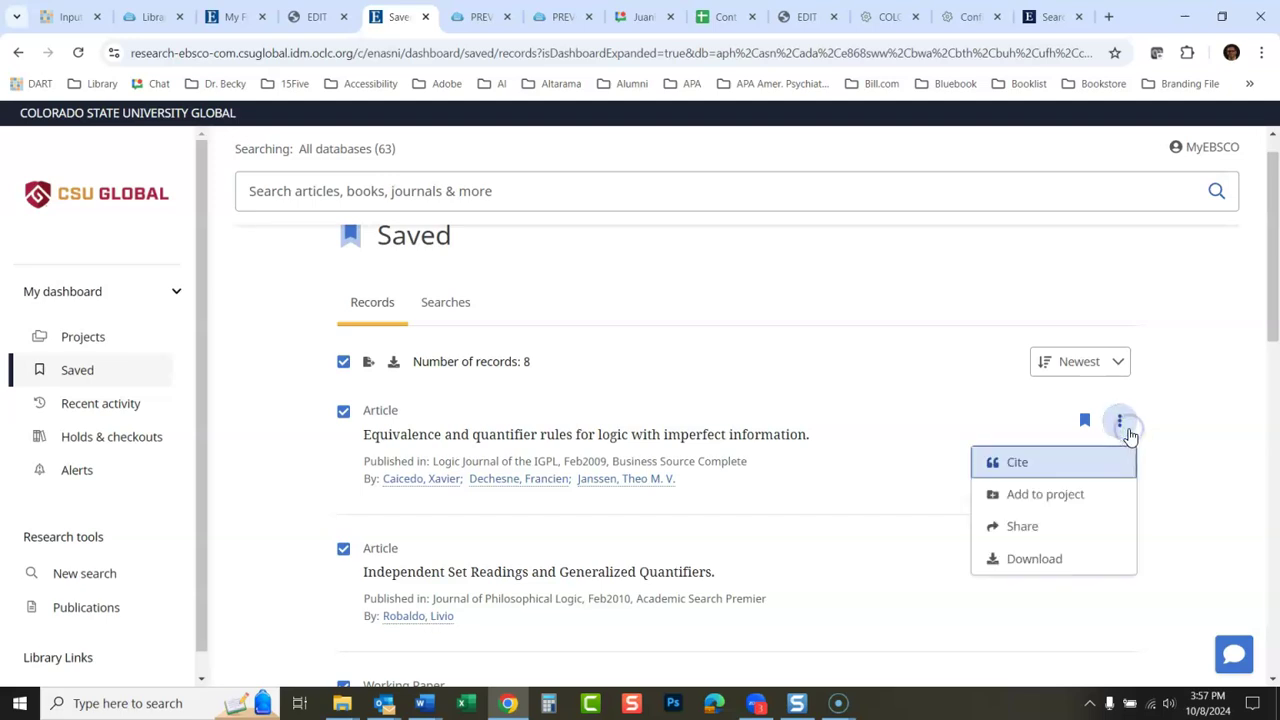
click(1060, 490)
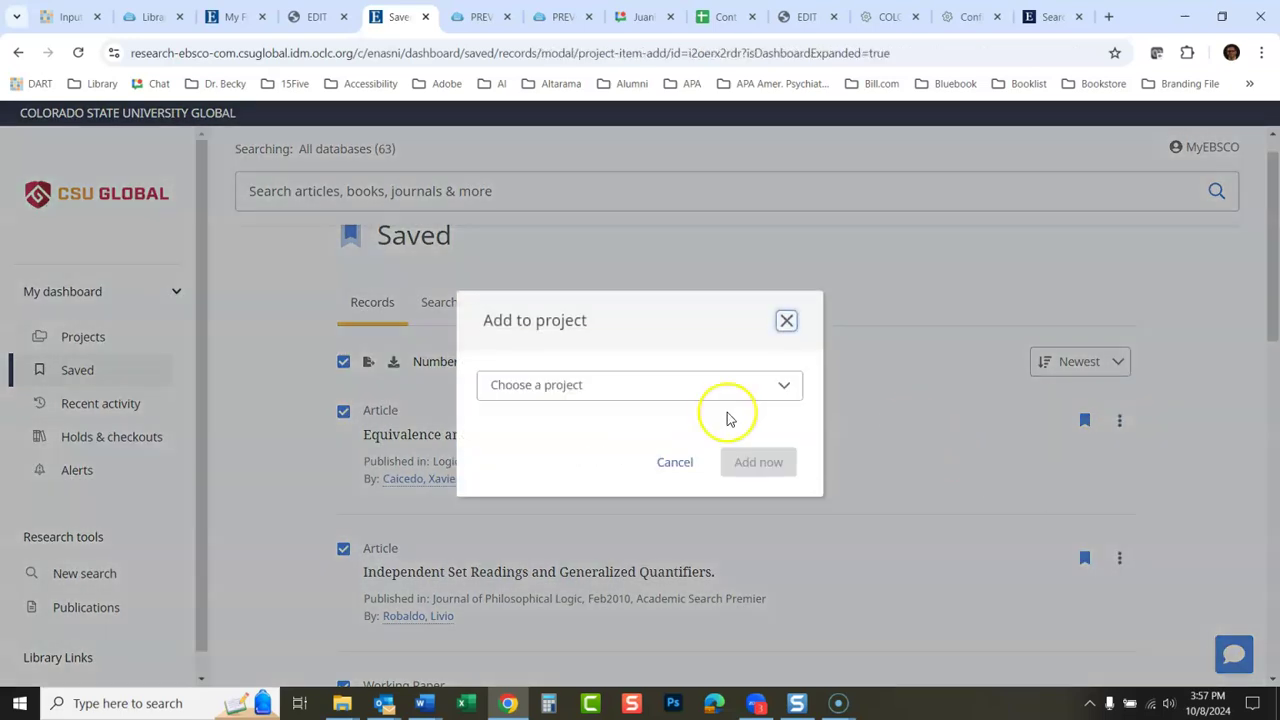
click(784, 386)
click(543, 450)
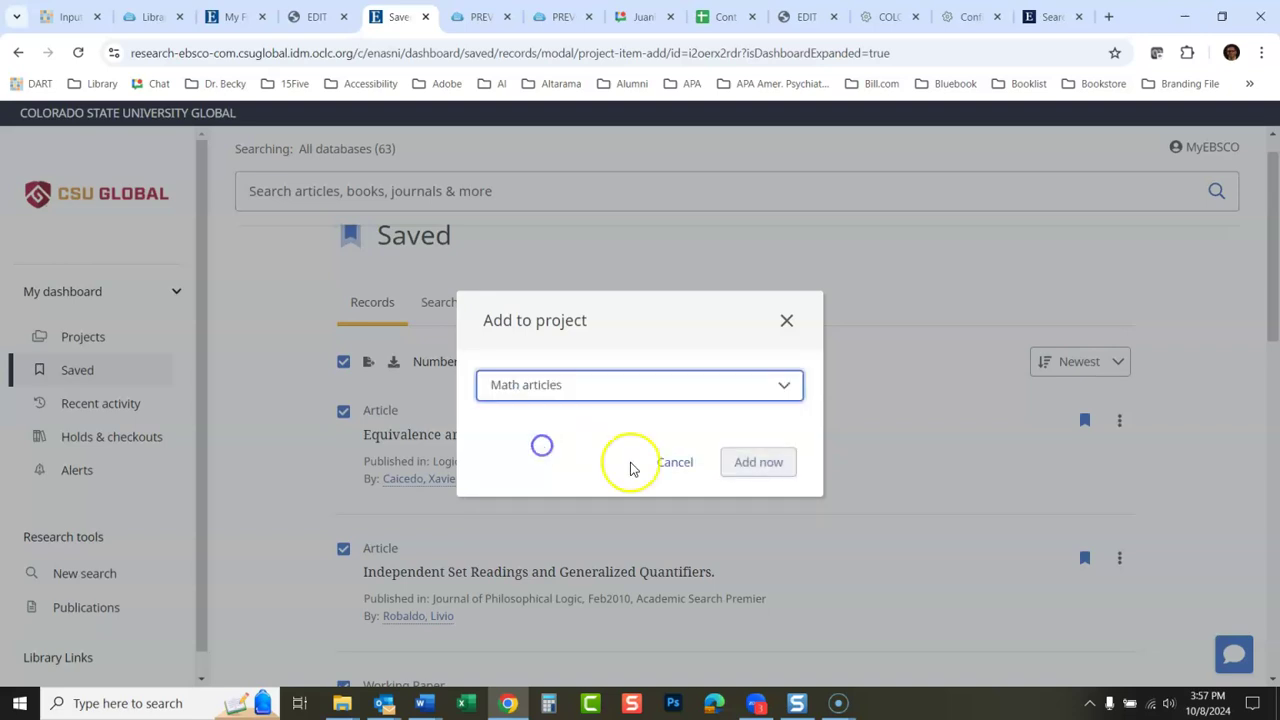
click(742, 469)
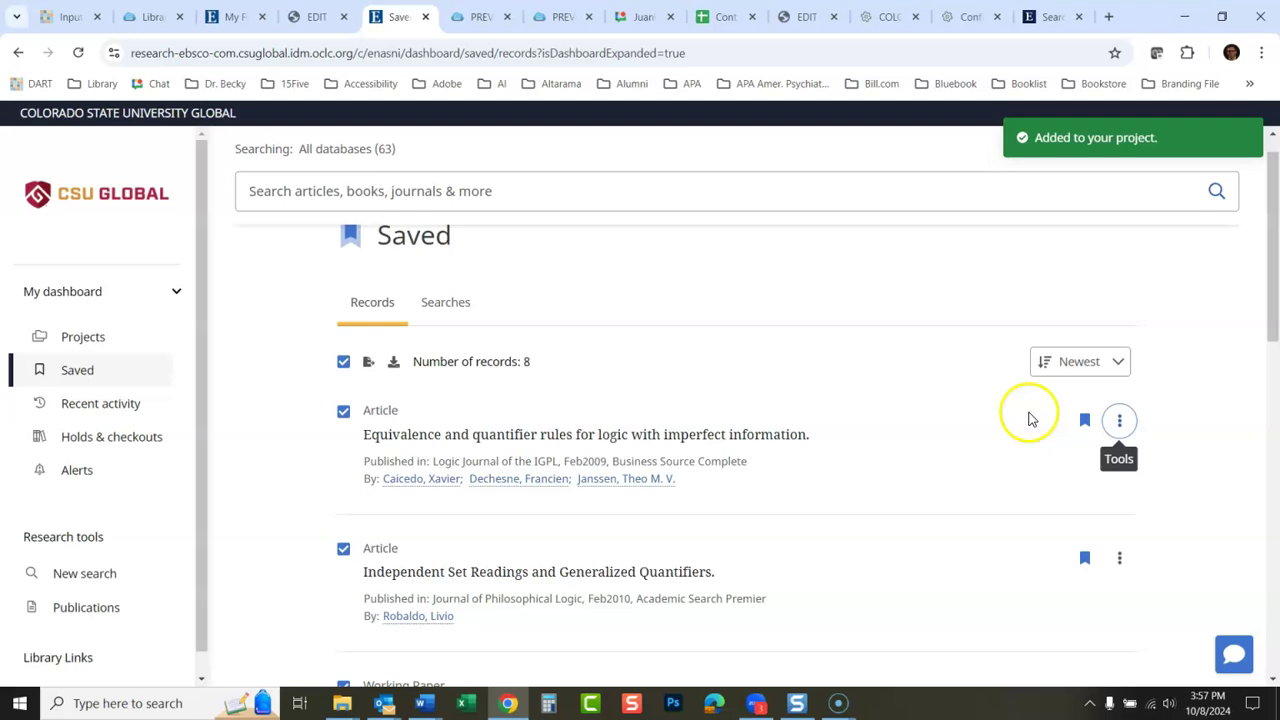
Step: Open the Math articles project from the project list and check its records
click(83, 340)
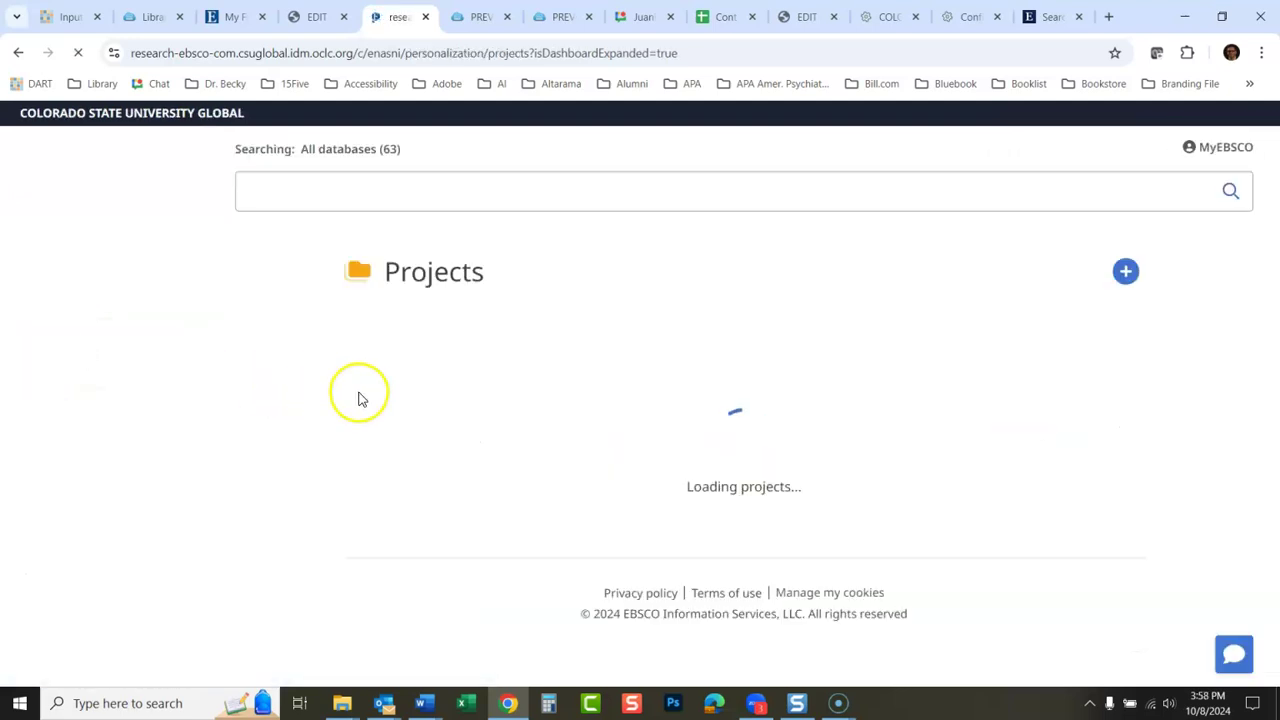
click(364, 392)
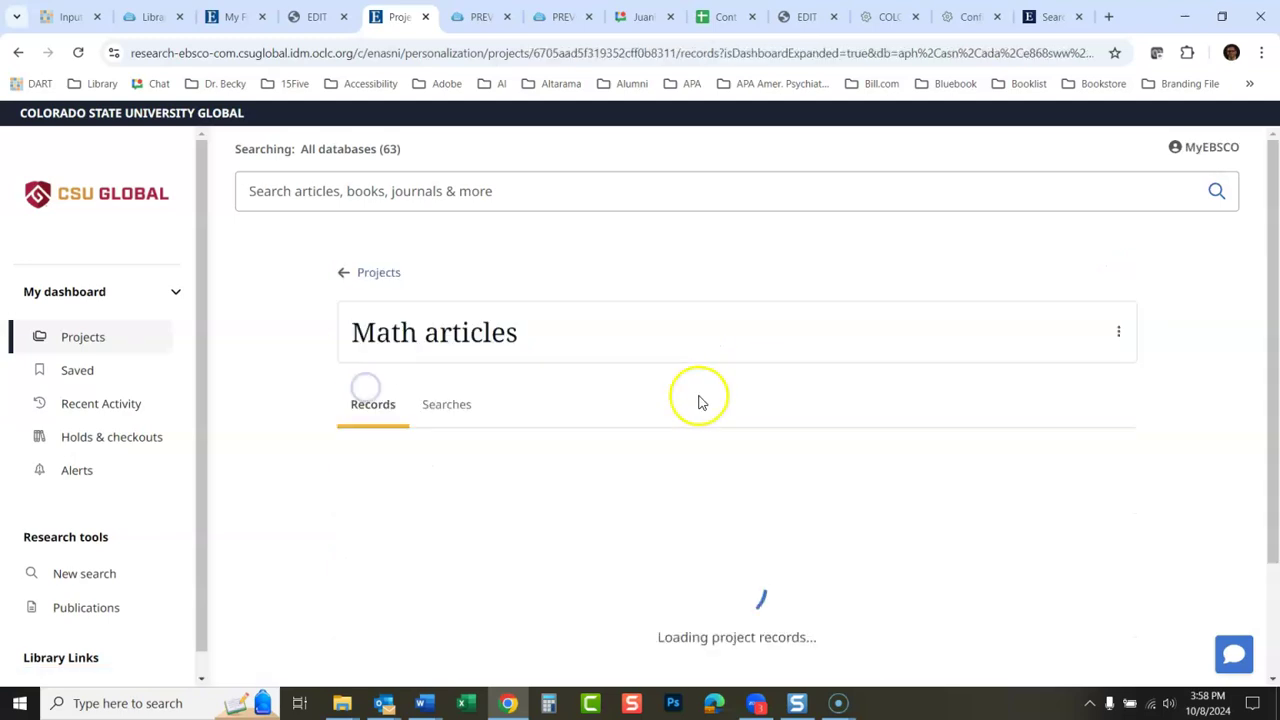
mouse_move(1266, 189)
mouse_down()
mouse_move(1269, 294)
mouse_move(1270, 196)
mouse_up()
Step: Return to the Saved records and add the article "Independent Set Readings and Generalized Quantifiers" to the Math articles project
click(79, 373)
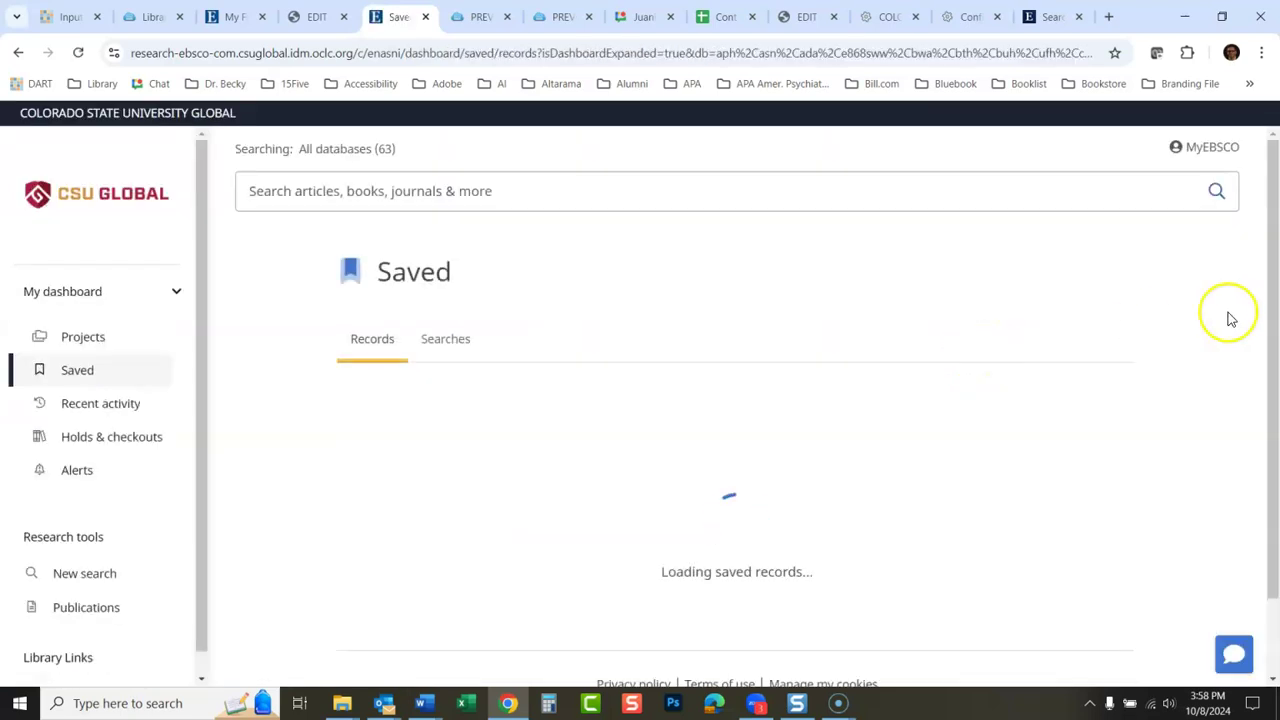
scroll(1273, 158, down, 2)
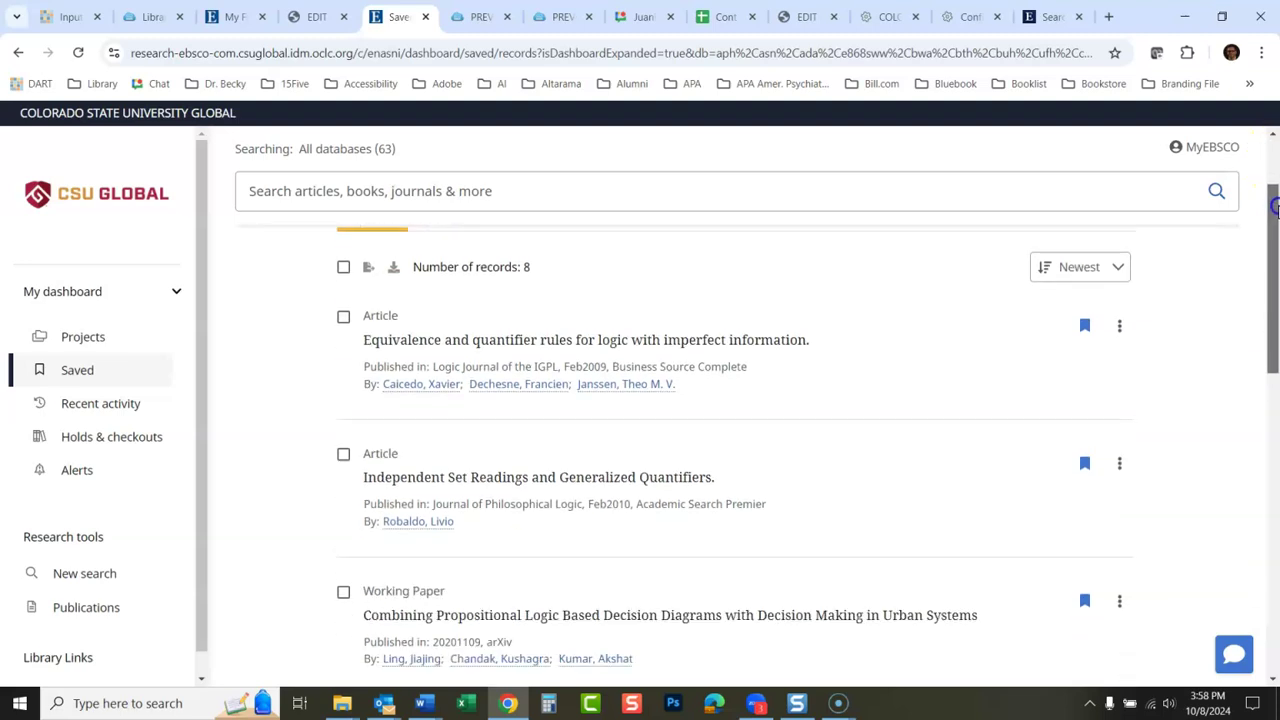
click(1125, 398)
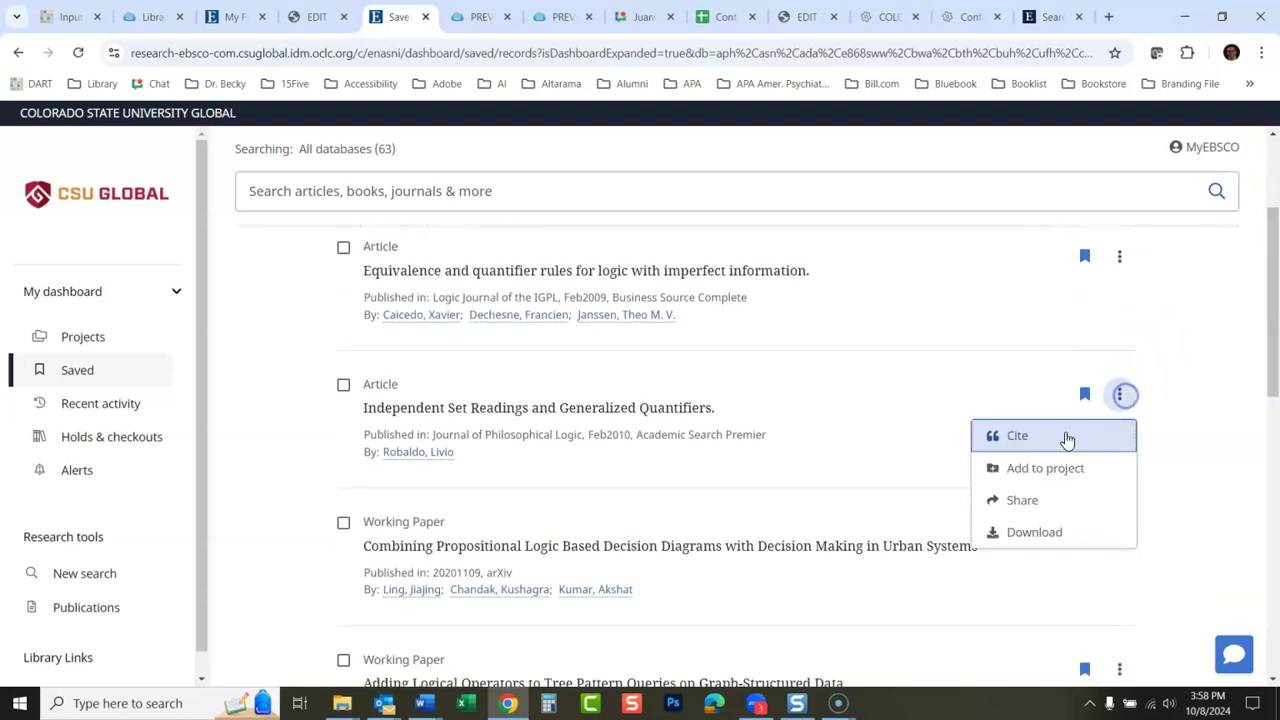
click(1040, 467)
click(558, 382)
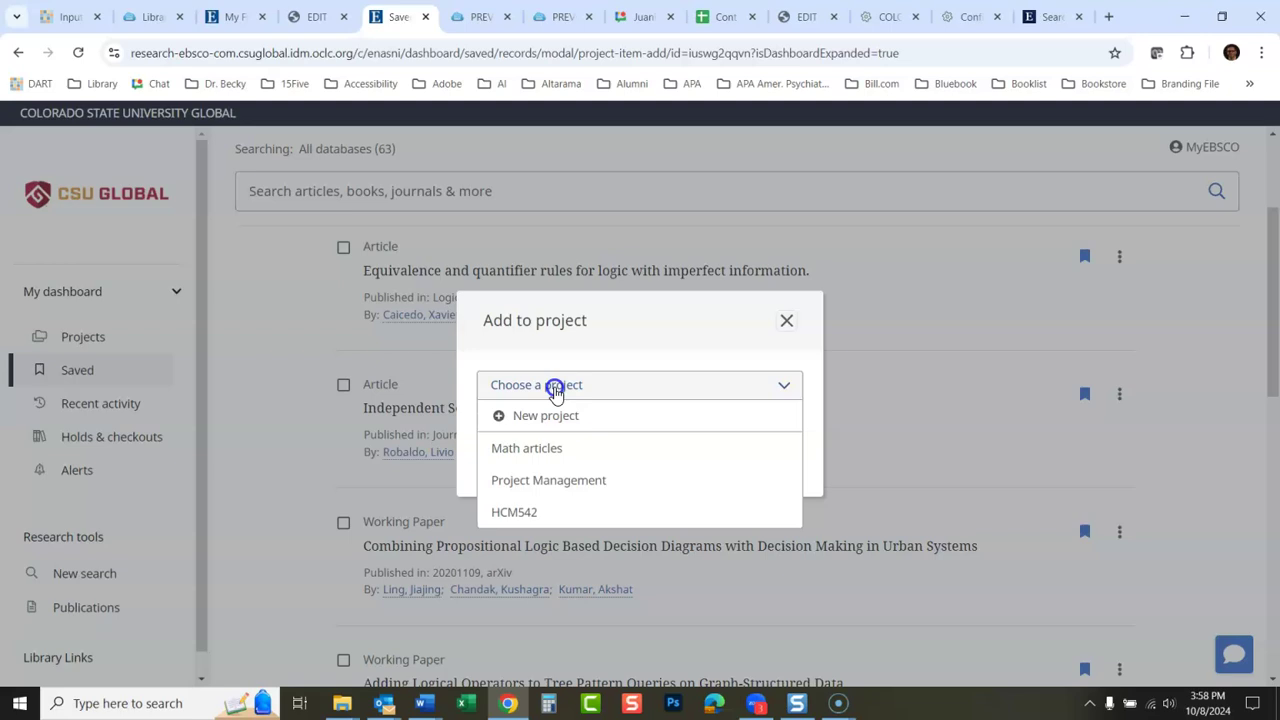
click(516, 450)
click(758, 468)
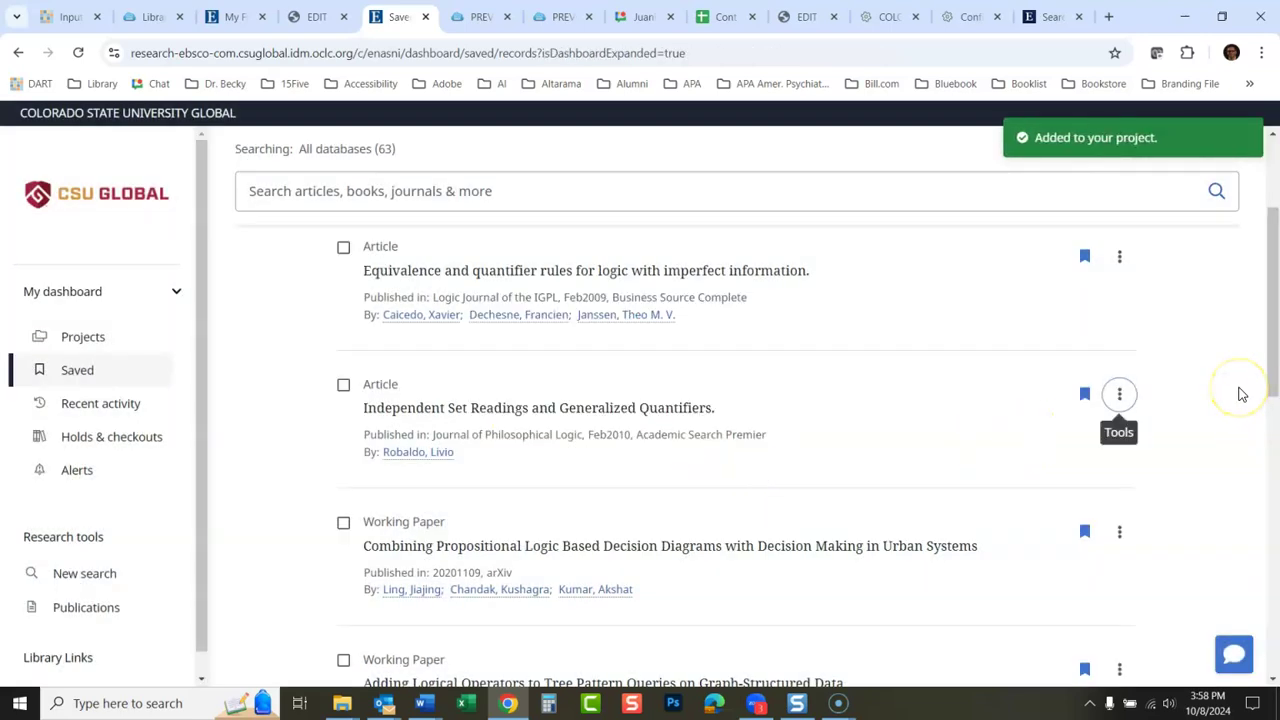
Step: Add the working paper "Combining Propositional Logic Based Decision Diagrams with Decision Making in Urban Systems" to the Math articles project
drag(1272, 363, 1274, 419)
click(1120, 364)
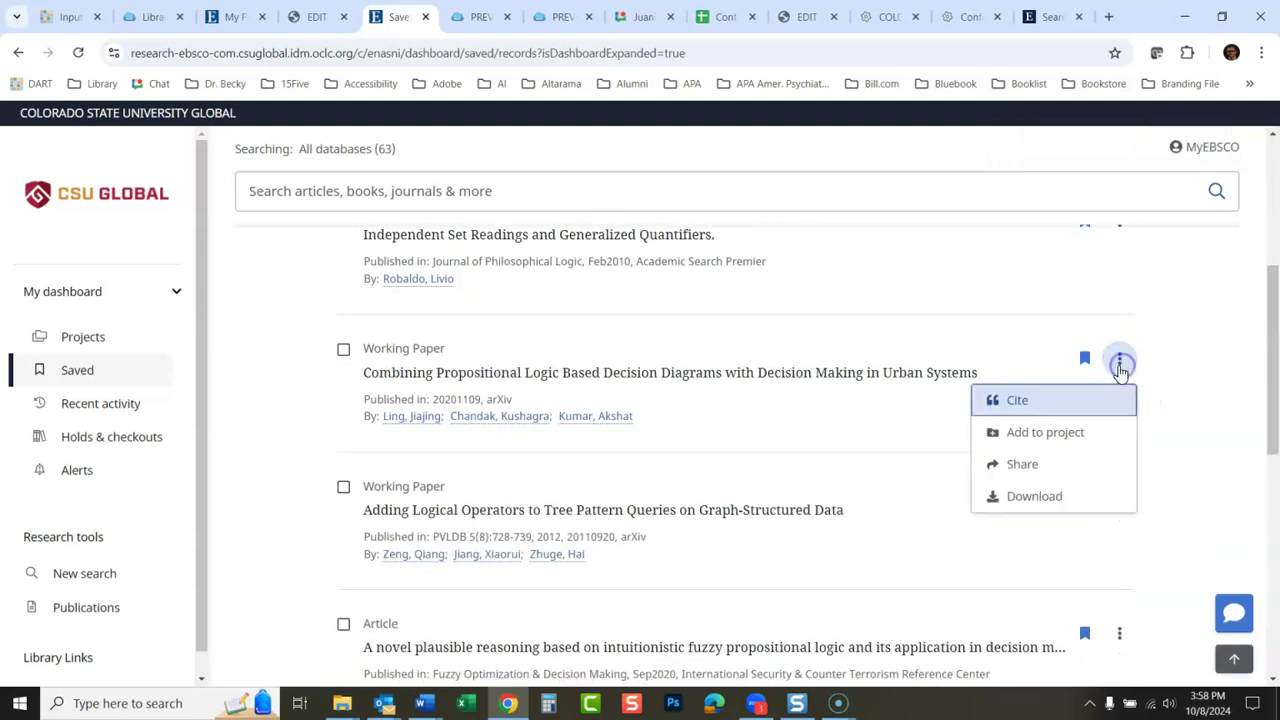
click(1030, 440)
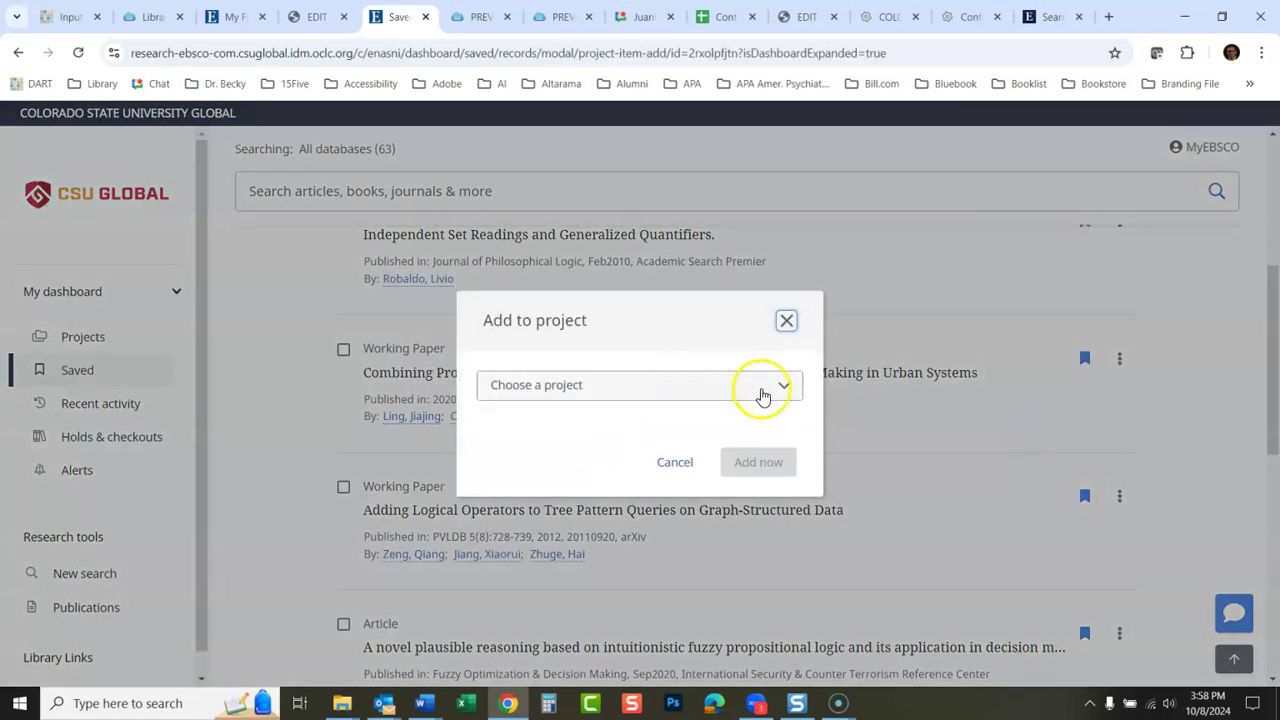
click(780, 390)
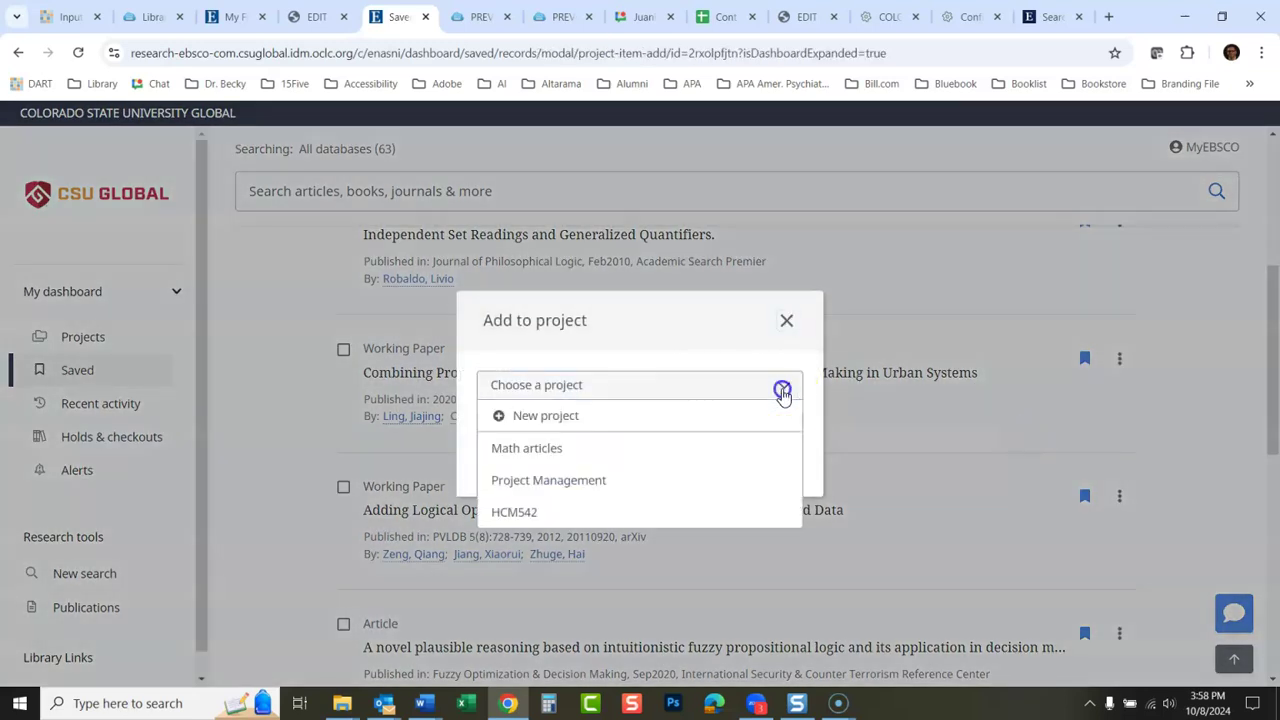
click(522, 450)
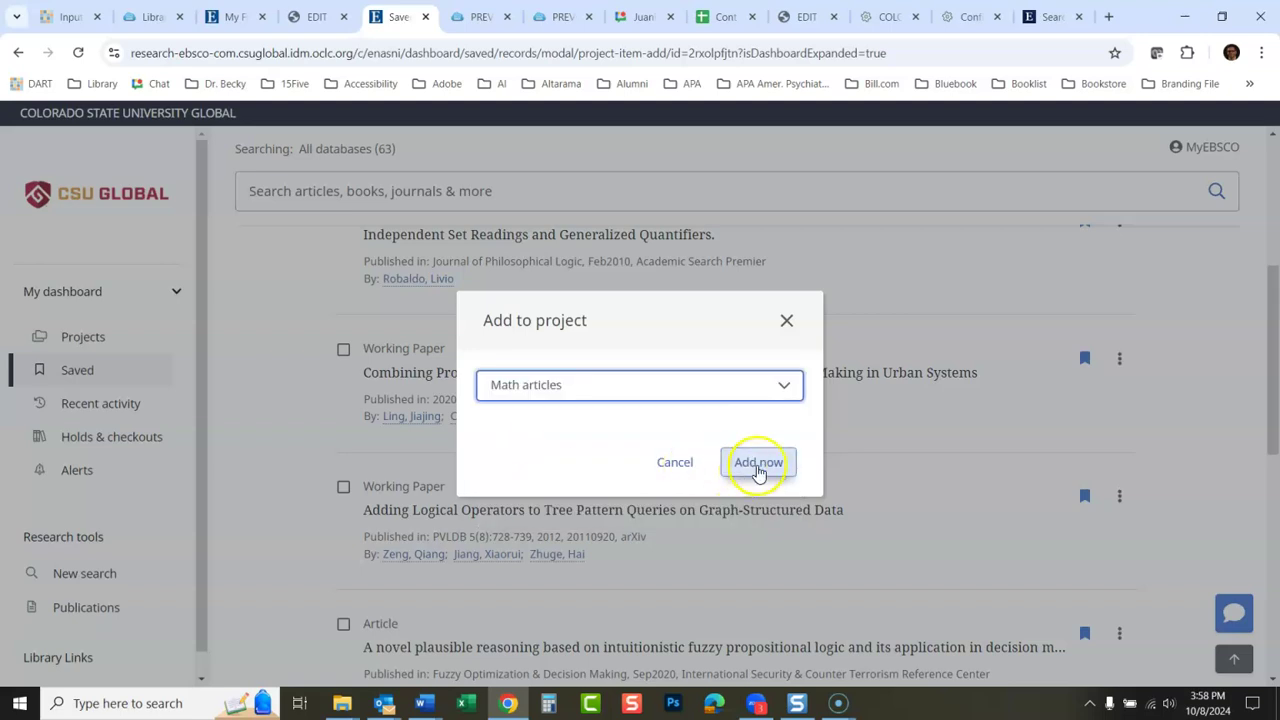
click(758, 464)
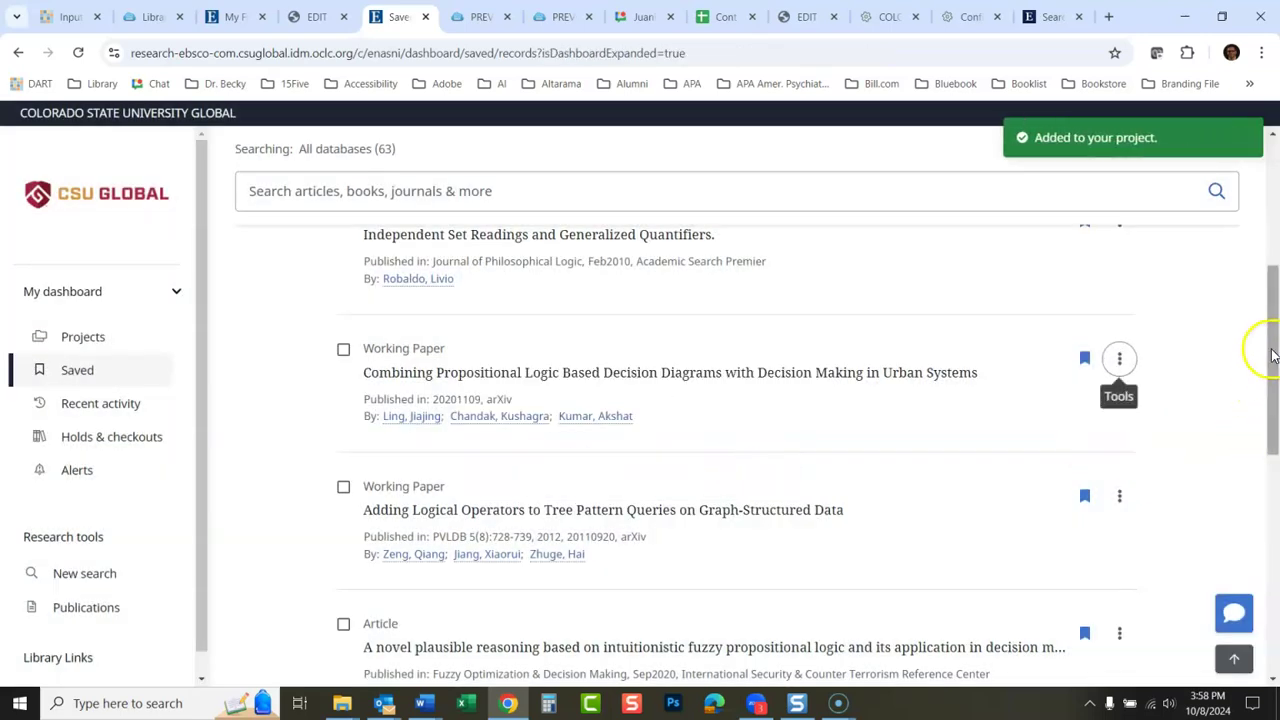
drag(1266, 386, 1275, 199)
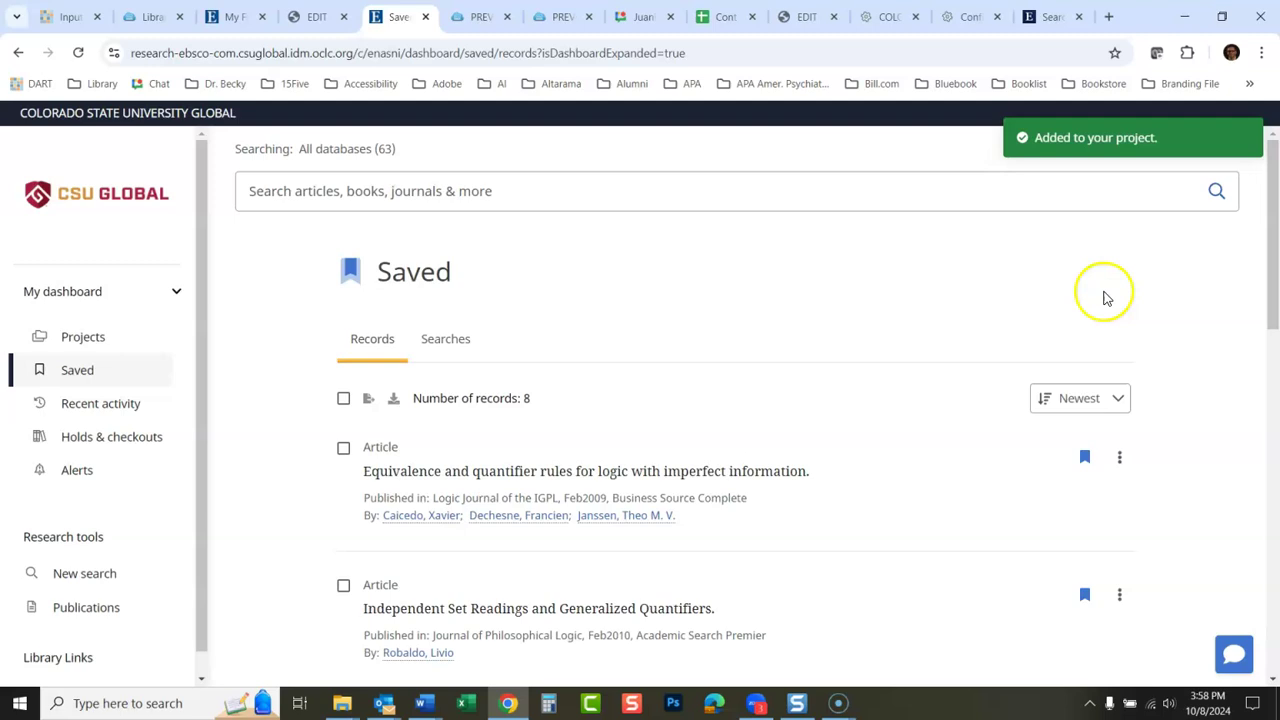